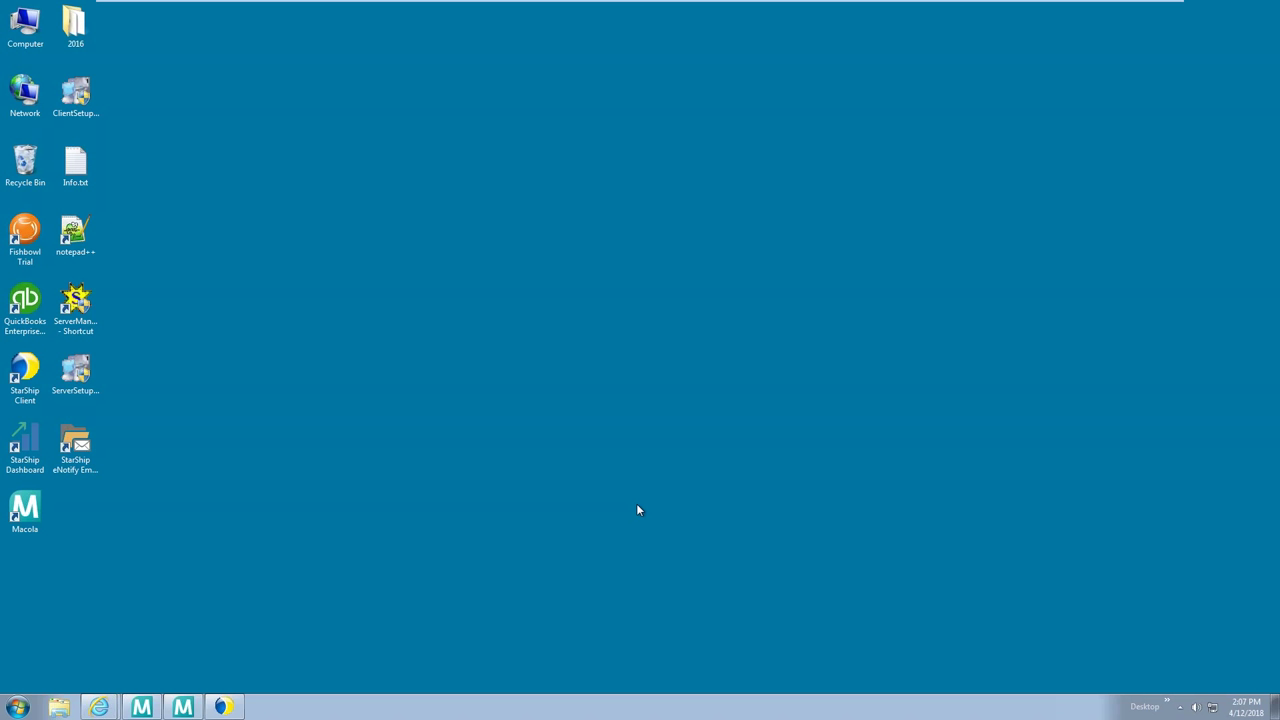
Review the Canadian Test Company order's header information and its shipping address in Macola, and close both views
click(190, 707)
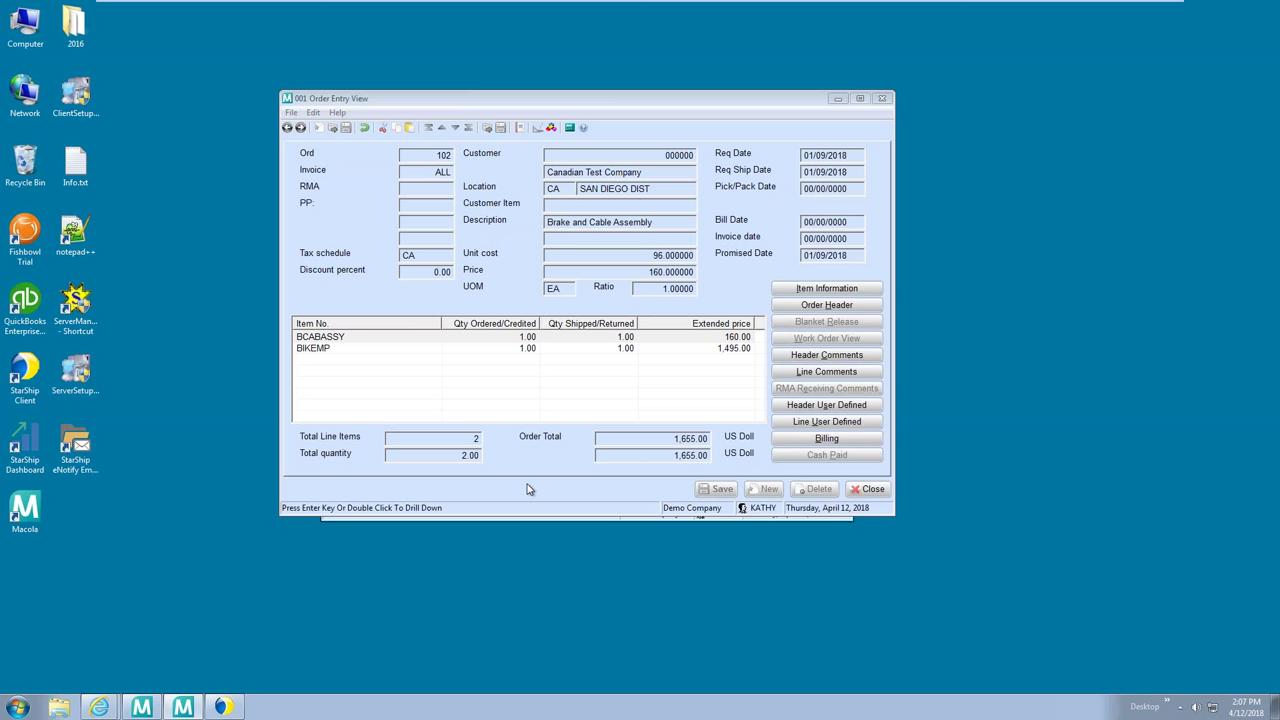
click(522, 106)
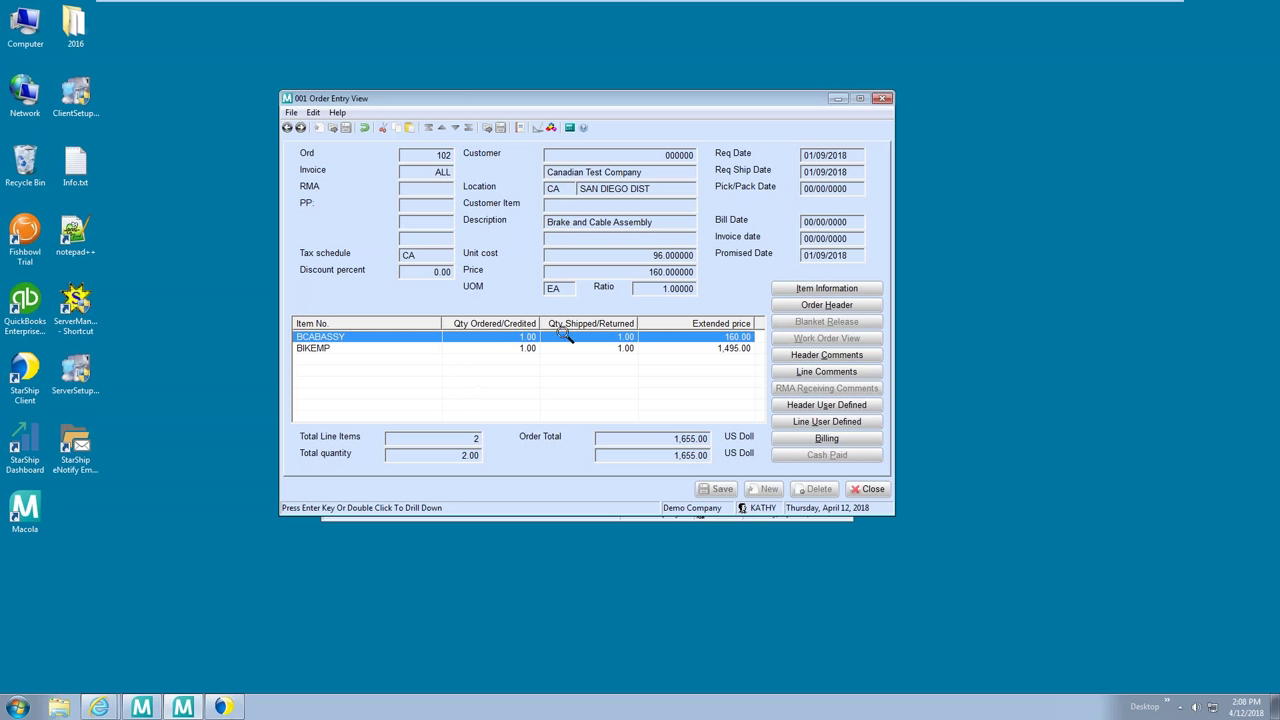
click(816, 308)
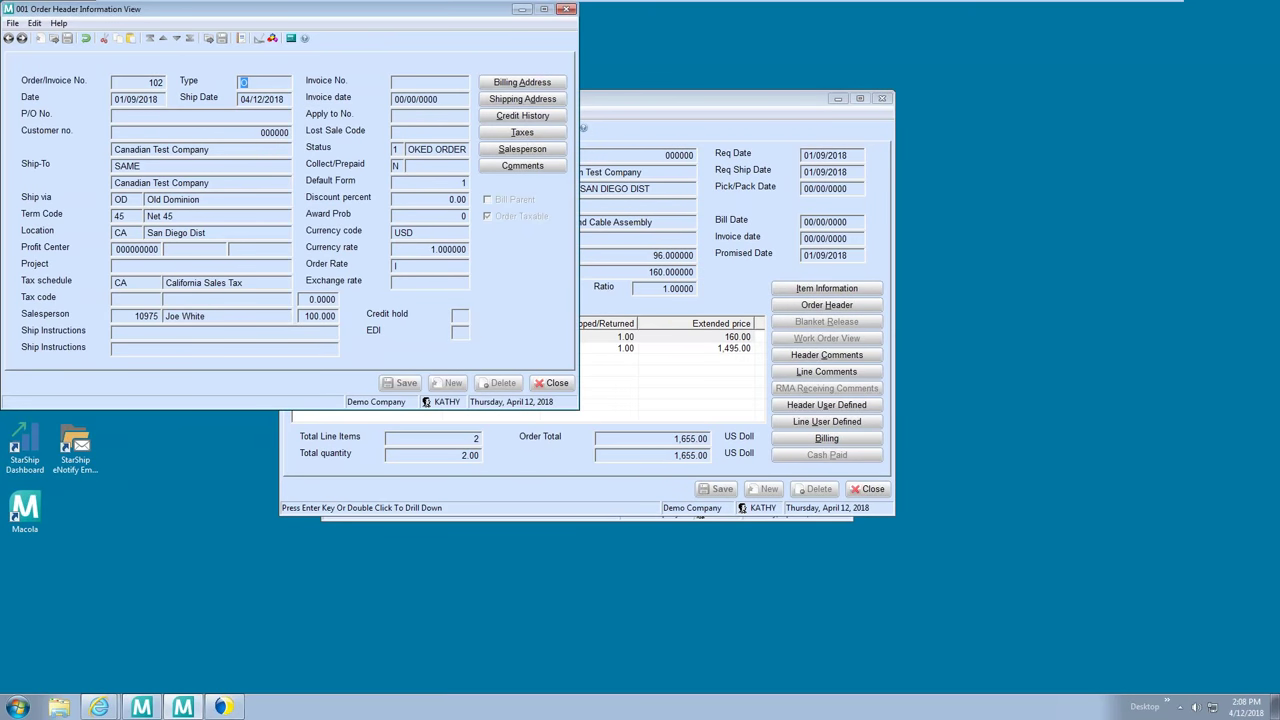
drag(452, 14, 491, 44)
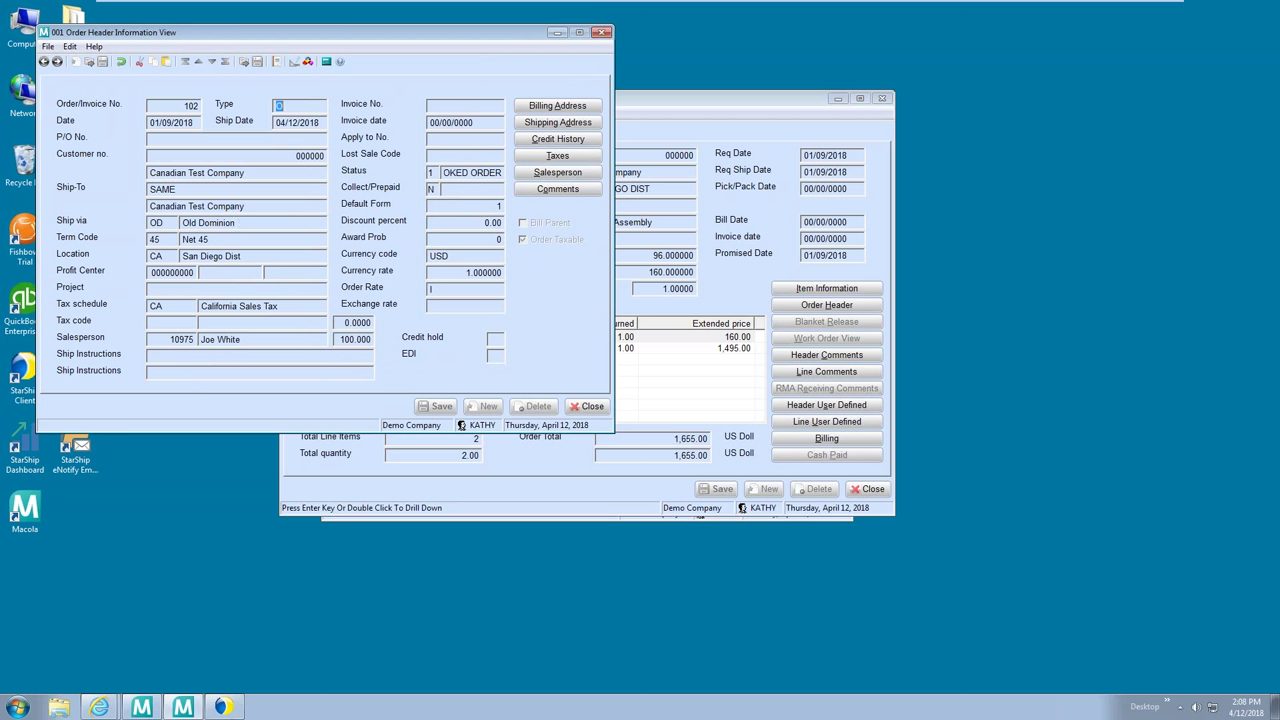
click(544, 125)
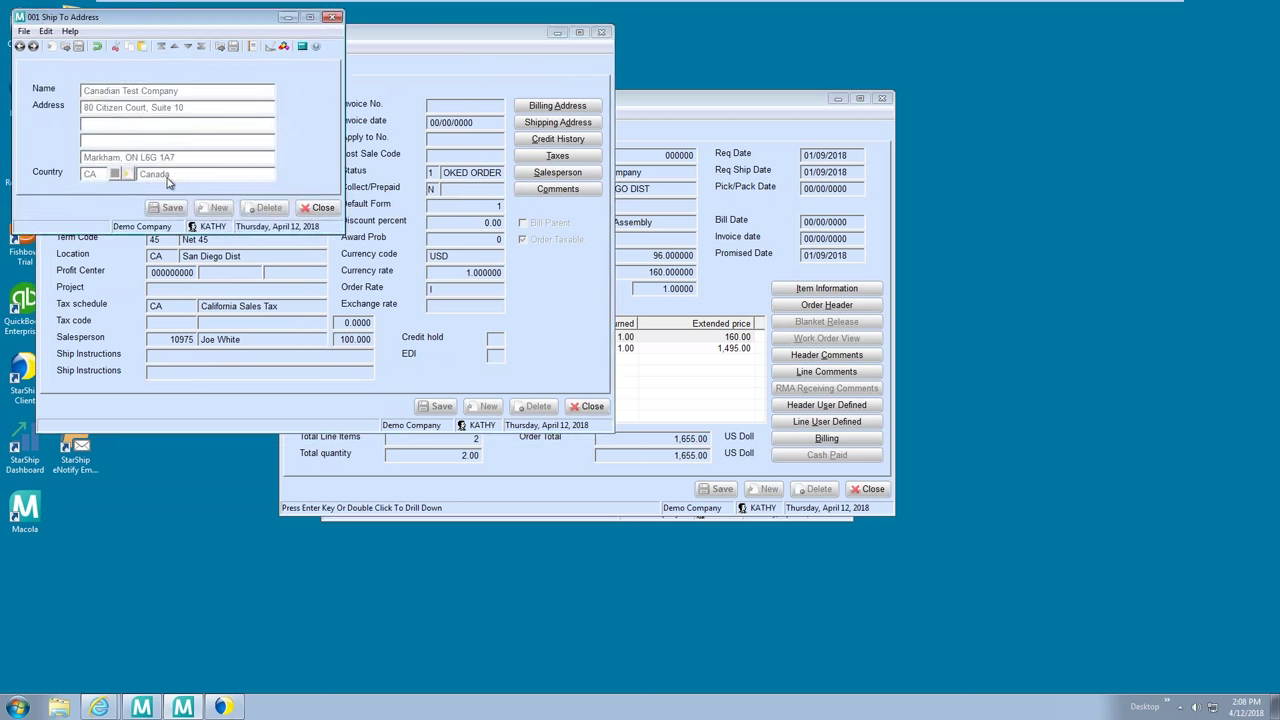
click(318, 209)
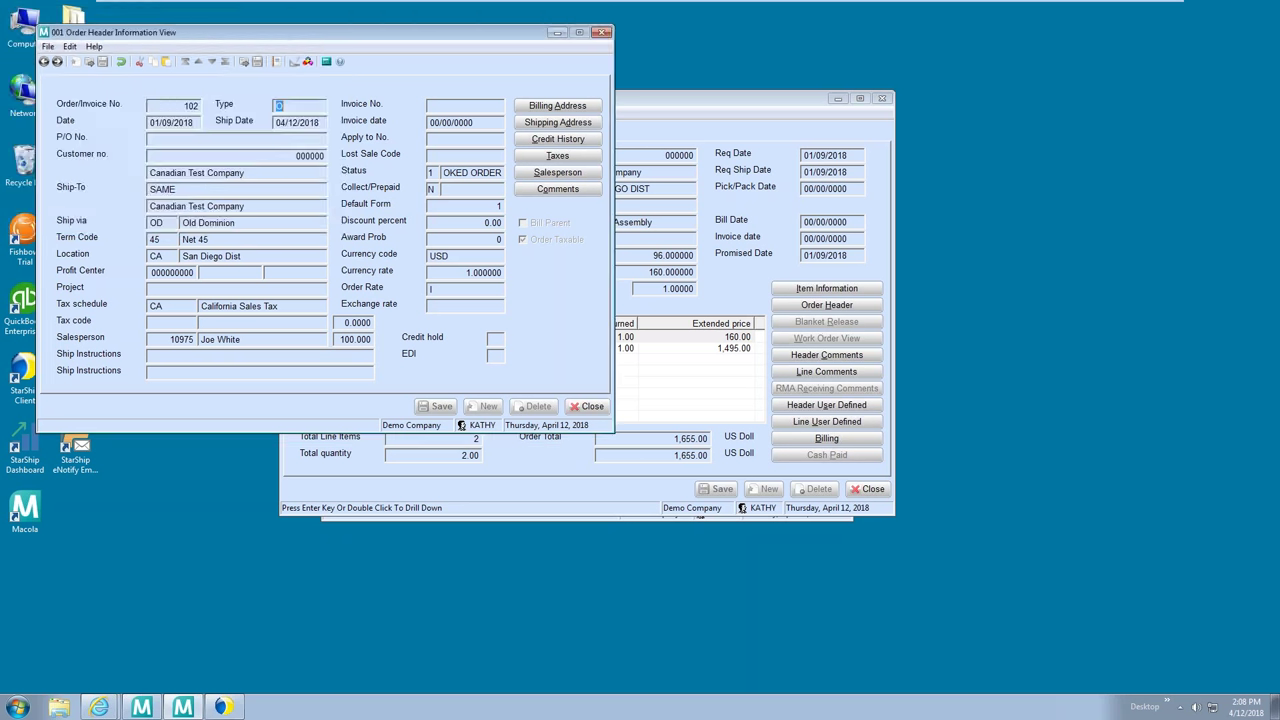
click(590, 406)
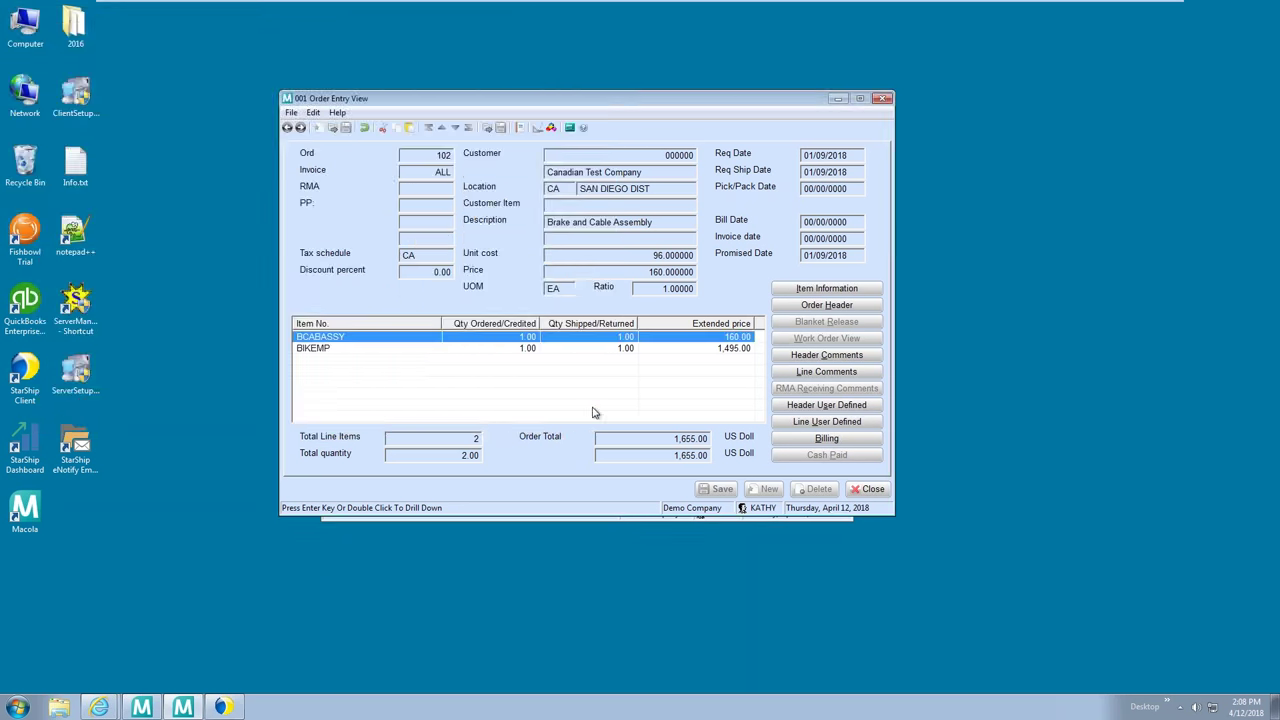
Minimize the Macola order windows, switch to StarShip, and load the Macola ES order into a new shipment by its order number
click(837, 98)
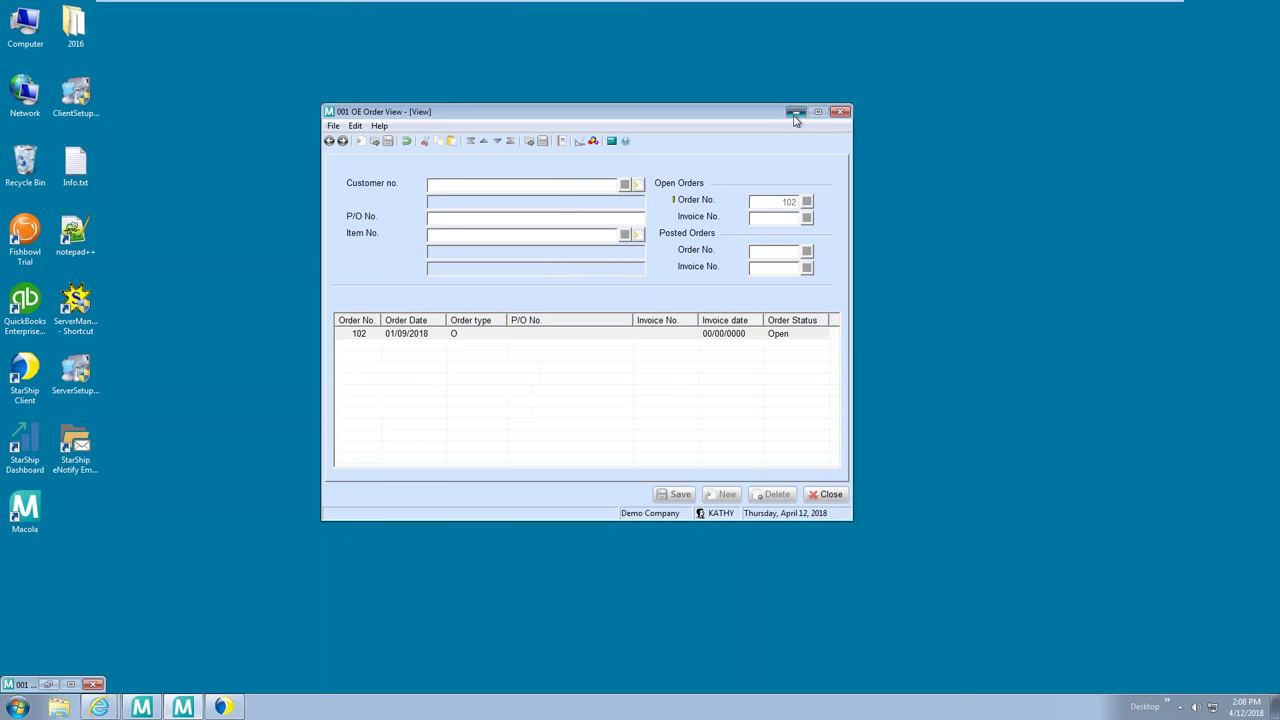
click(796, 112)
click(230, 709)
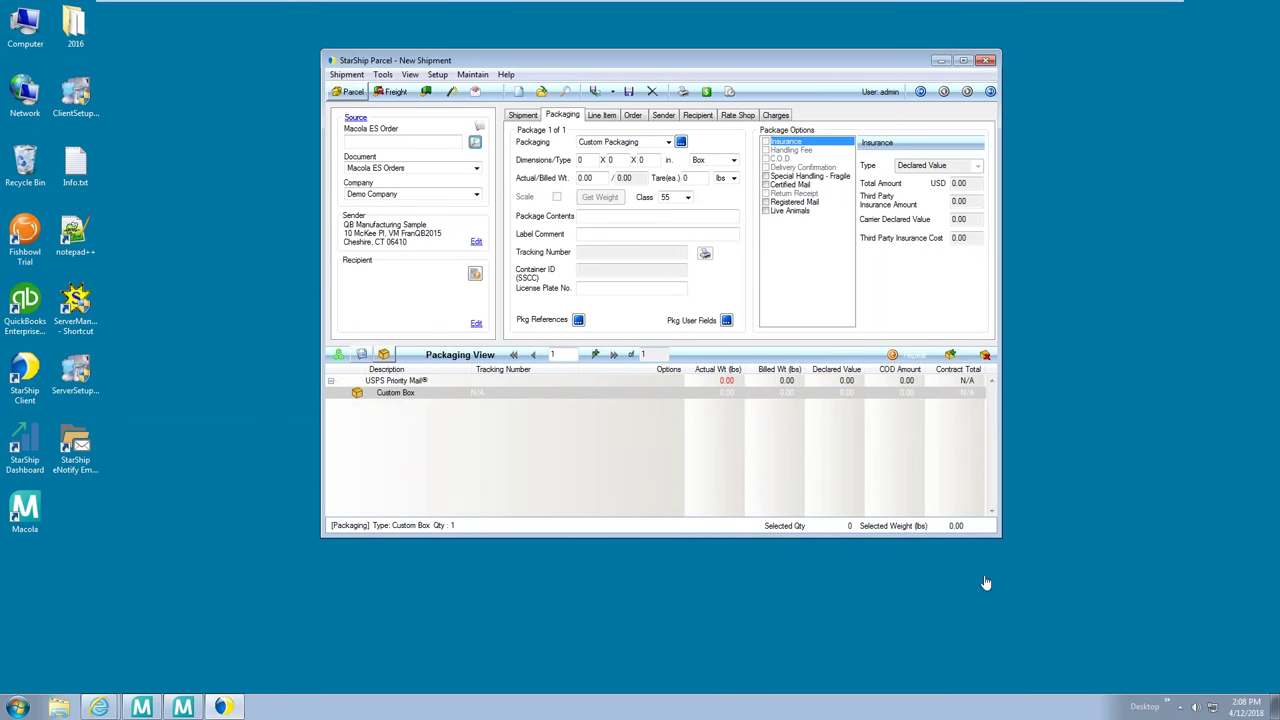
drag(674, 70, 678, 88)
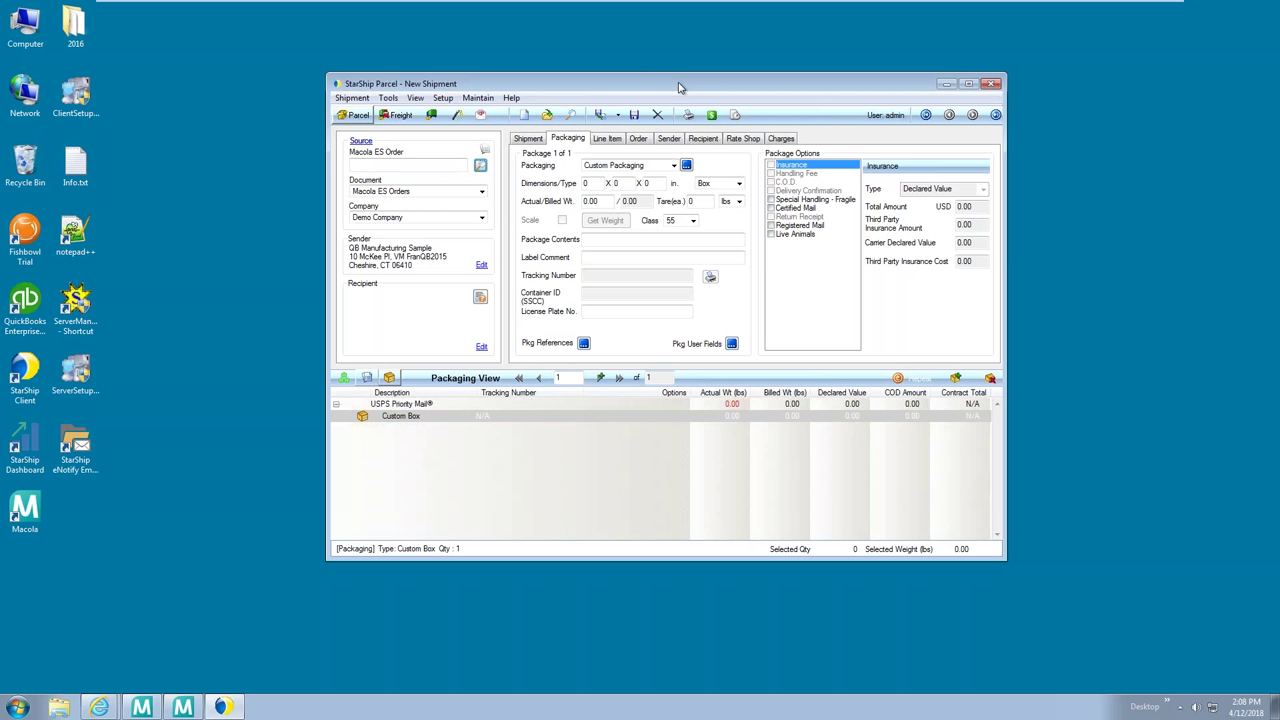
click(375, 167)
text(102)
key(Return)
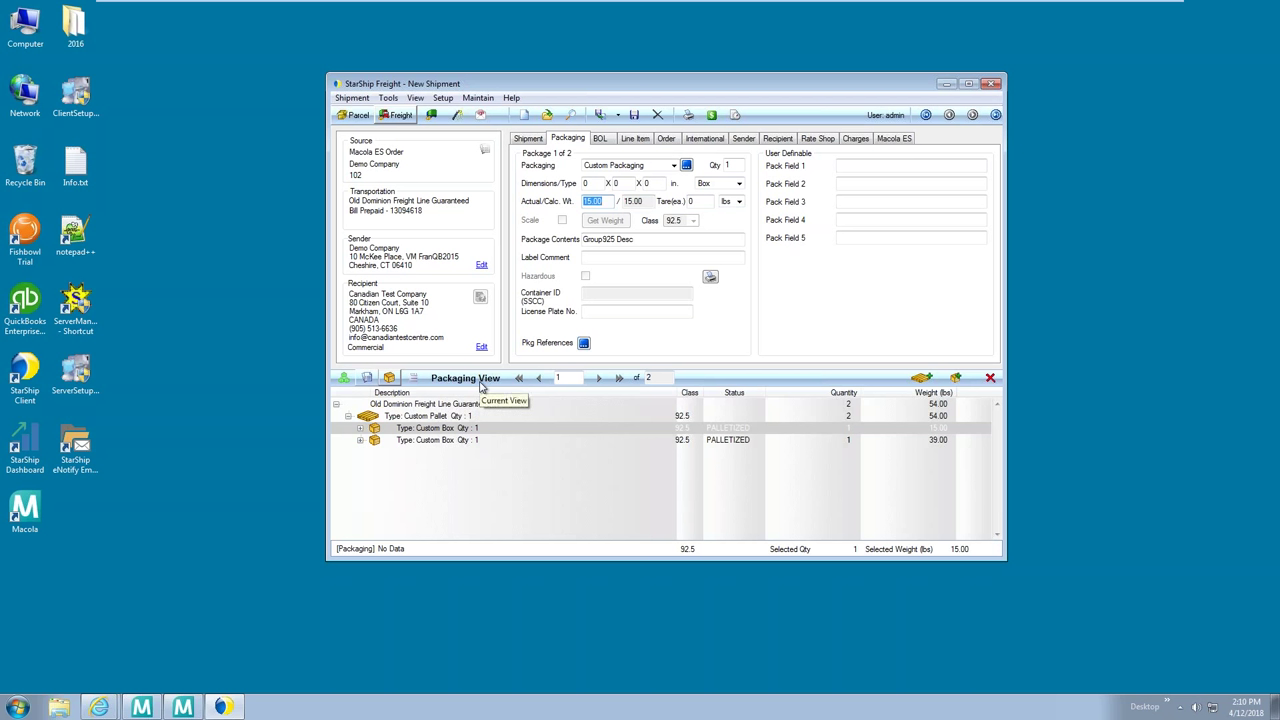
Expand all packaging items and review the Brake and Cable Assembly line item and the shipment's international details
right_click(508, 465)
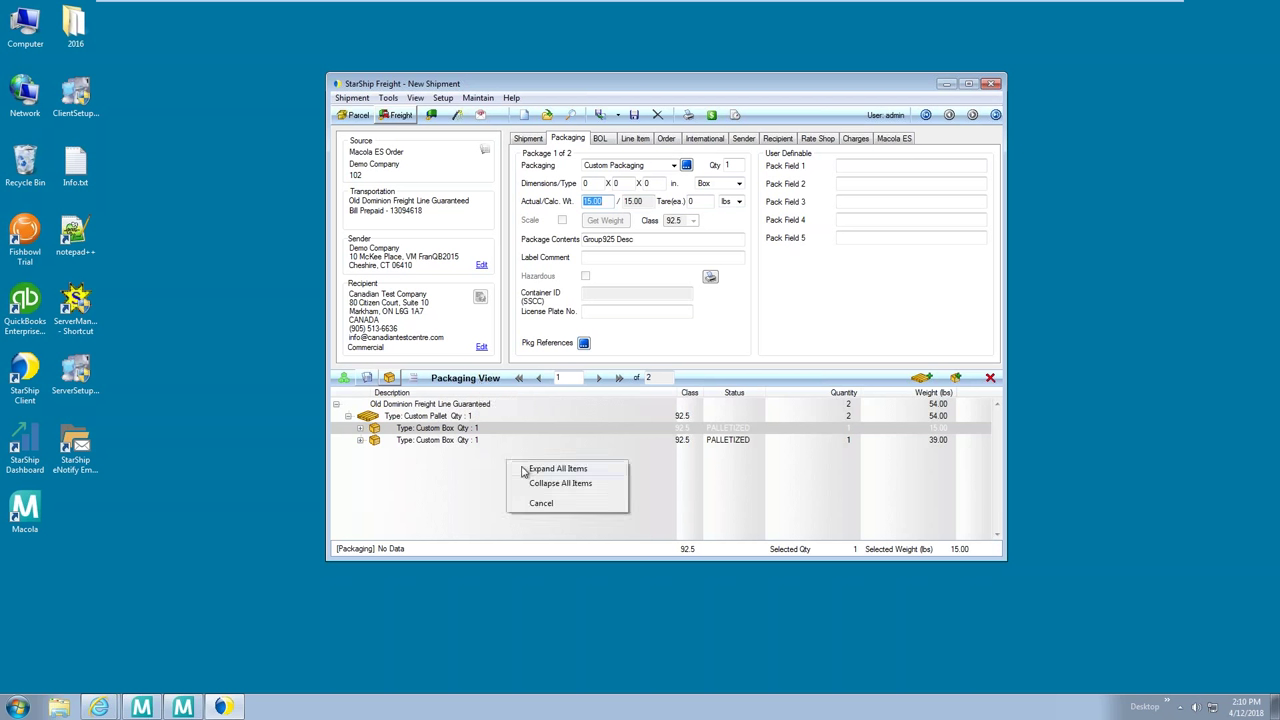
click(524, 470)
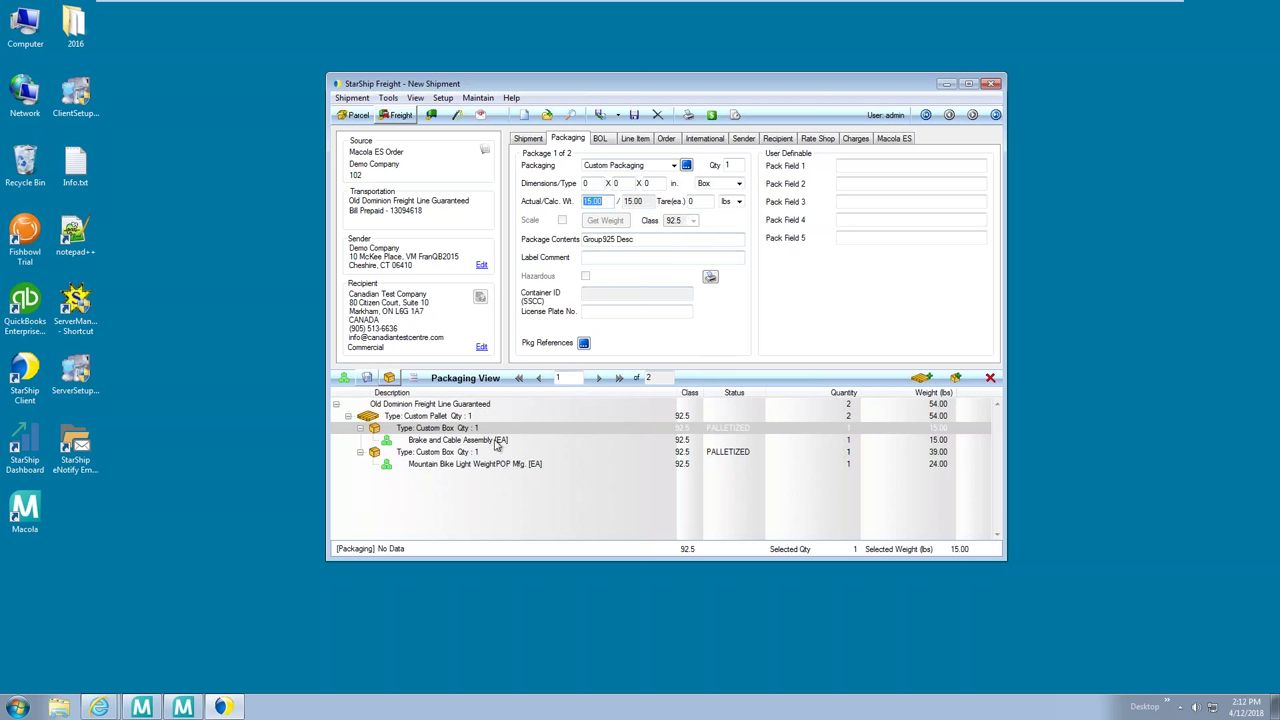
click(462, 441)
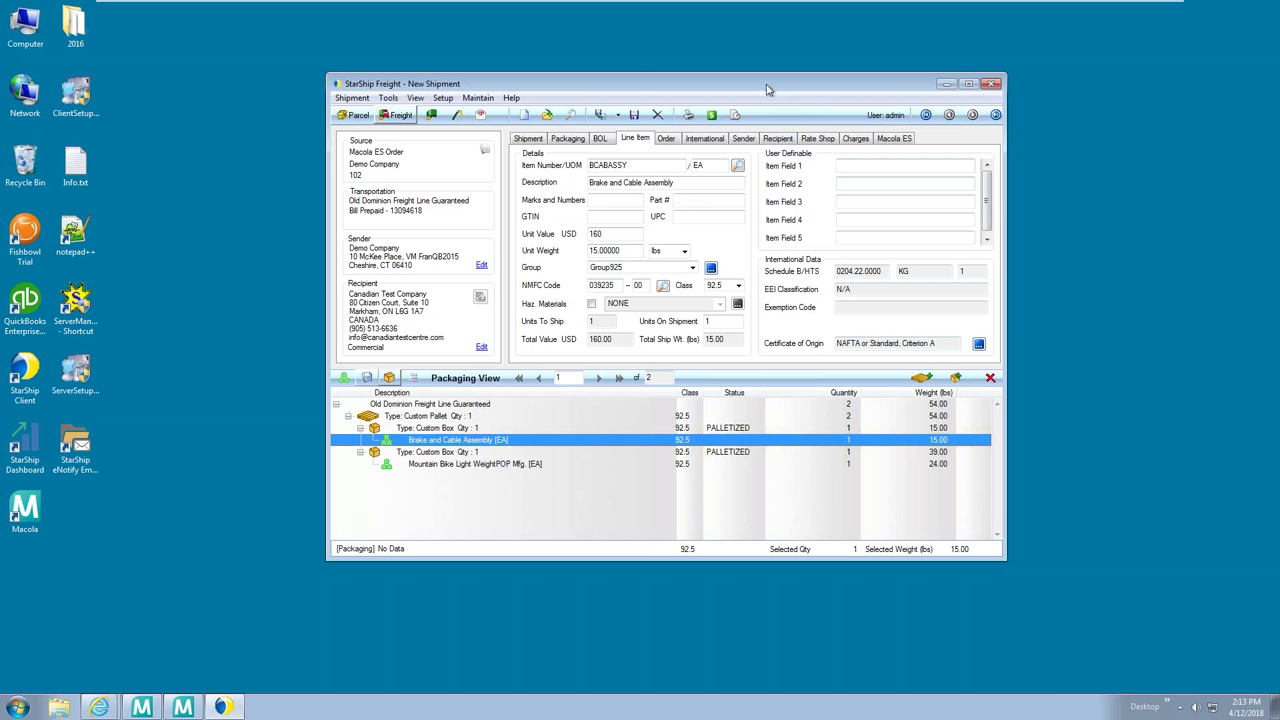
click(705, 139)
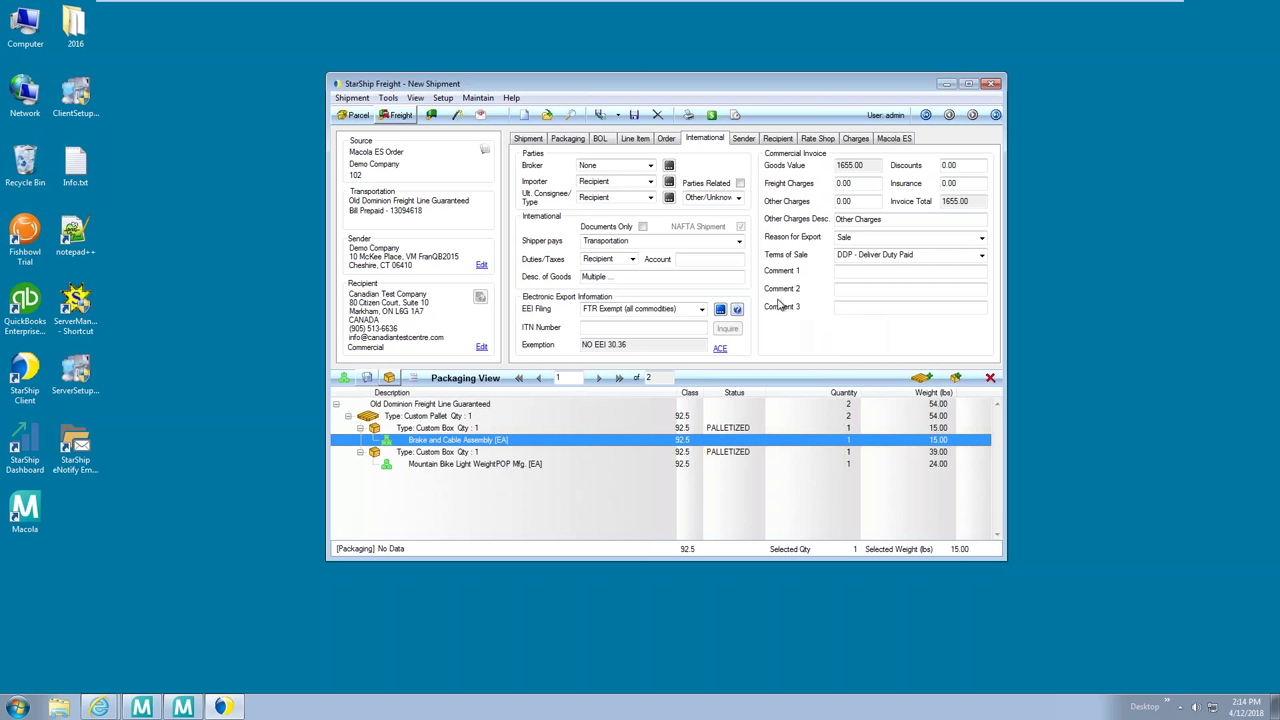
Rate shop the shipment across all carriers and compare the quotes by carrier name, by delivery and by charges
click(818, 139)
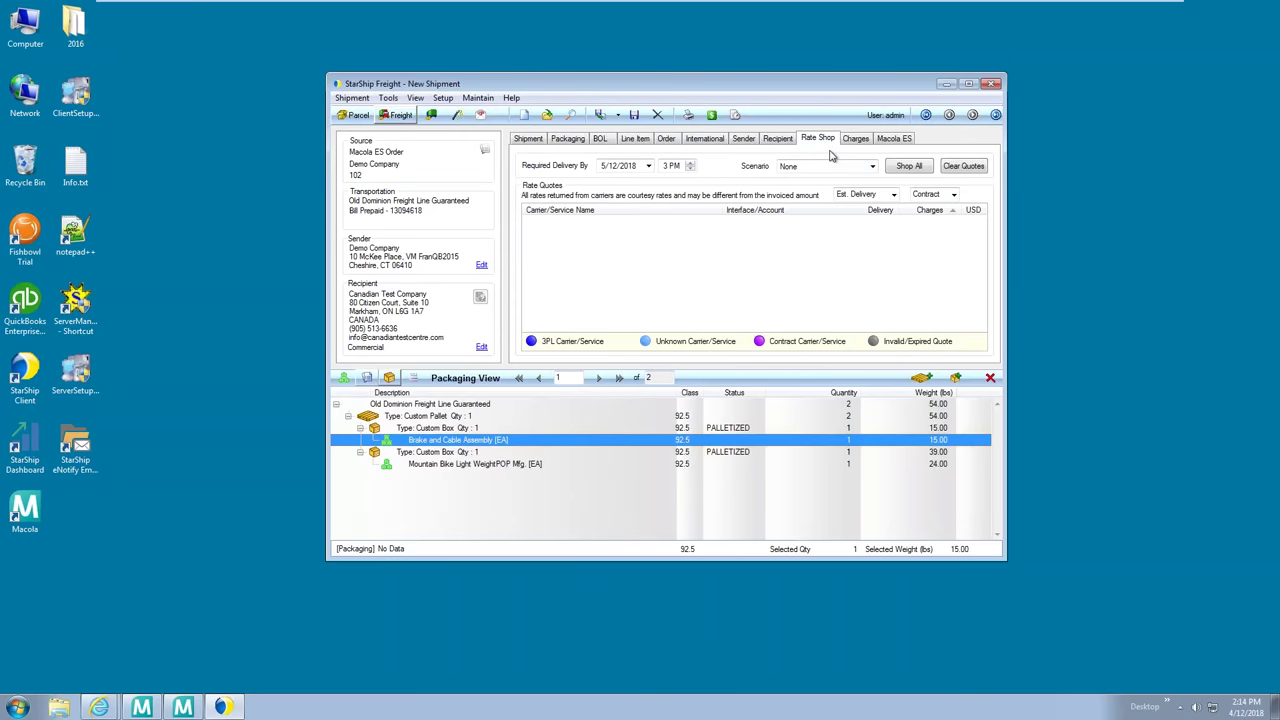
click(906, 166)
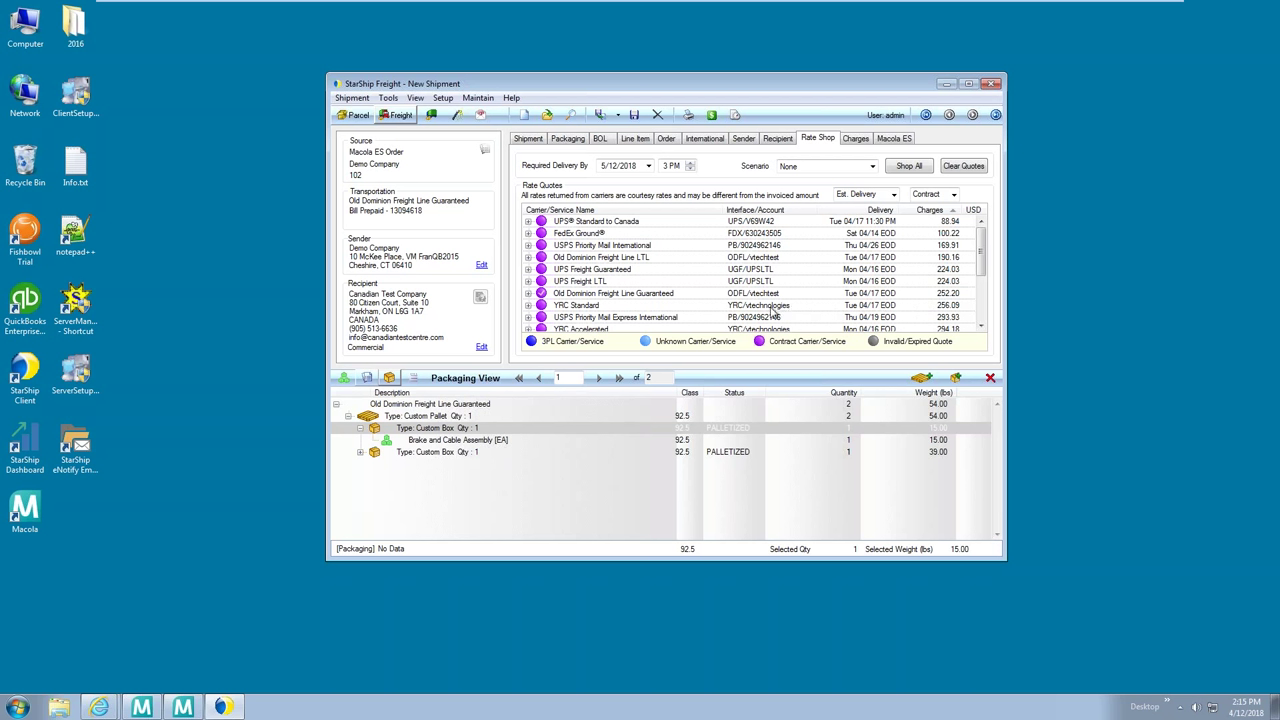
click(634, 211)
scroll(601, 308, down, 3)
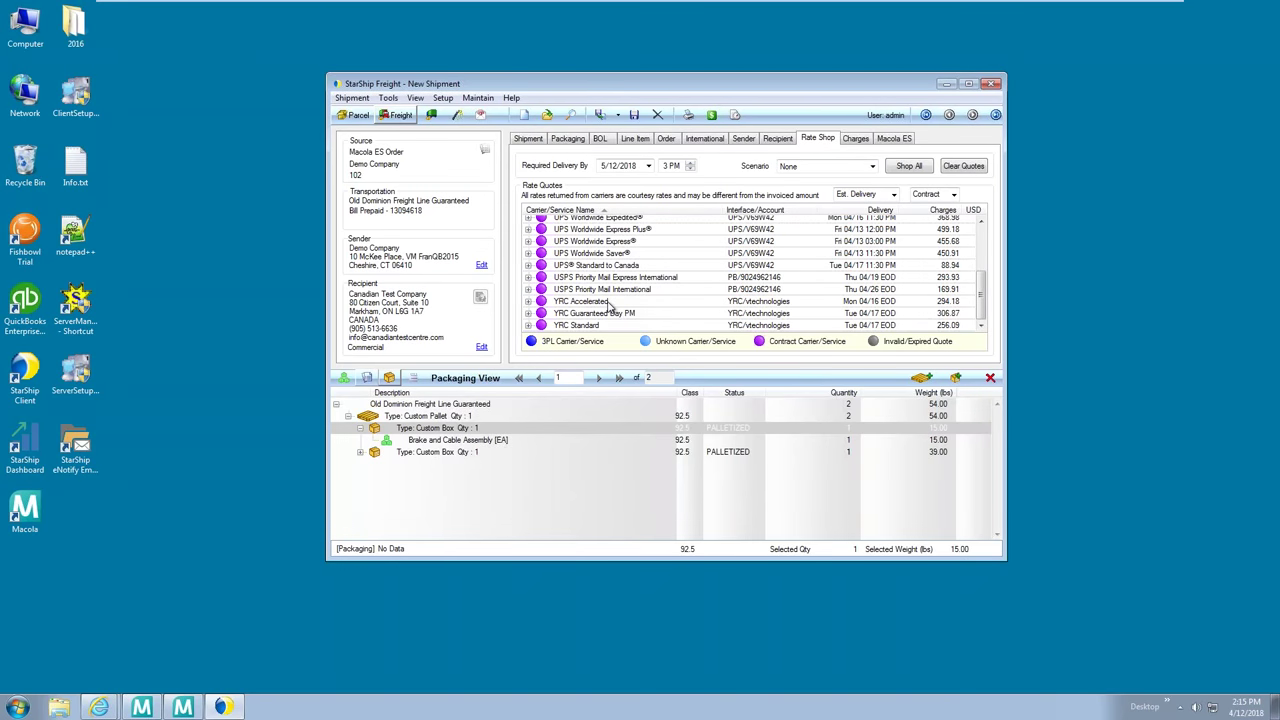
scroll(607, 305, up, 3)
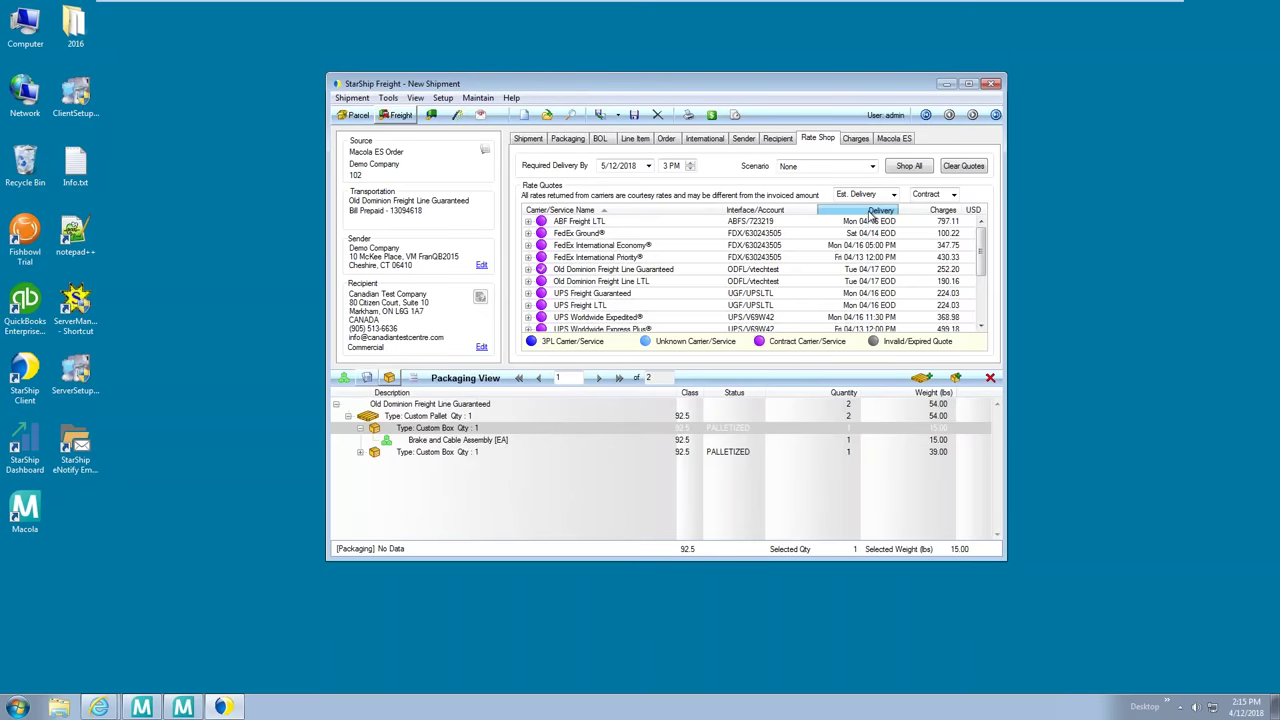
click(868, 212)
scroll(842, 285, up, 2)
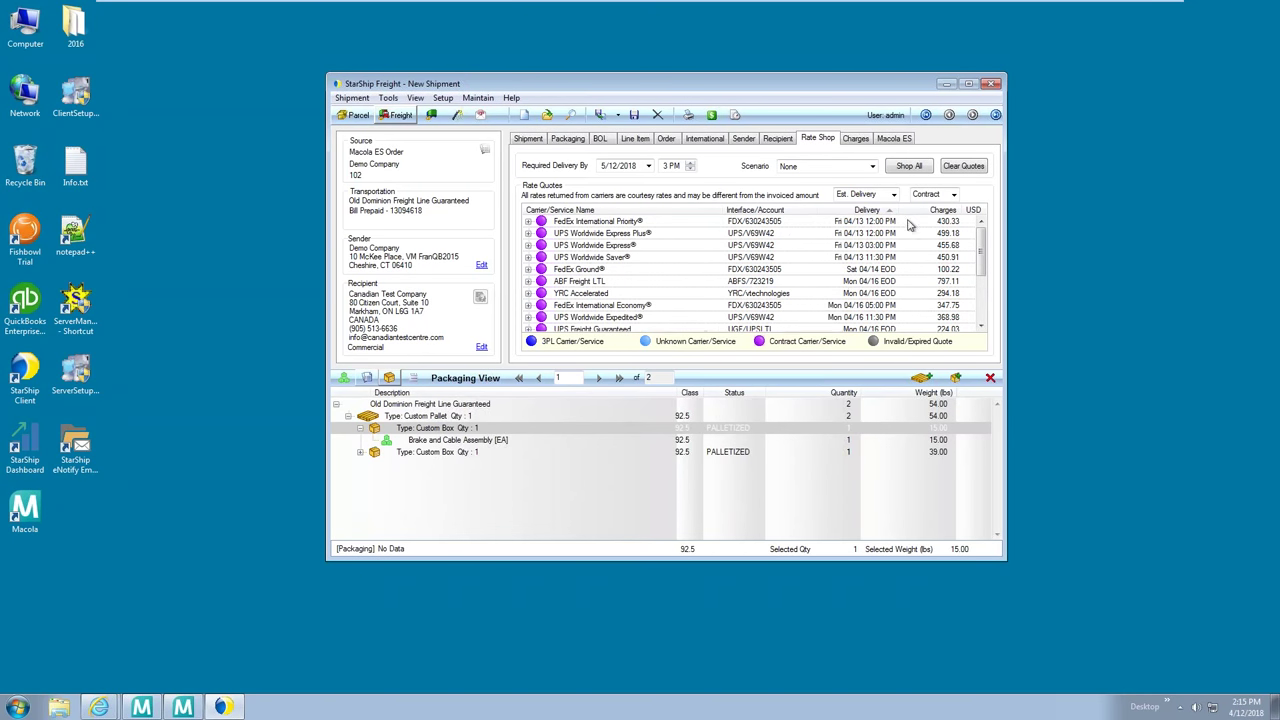
click(945, 211)
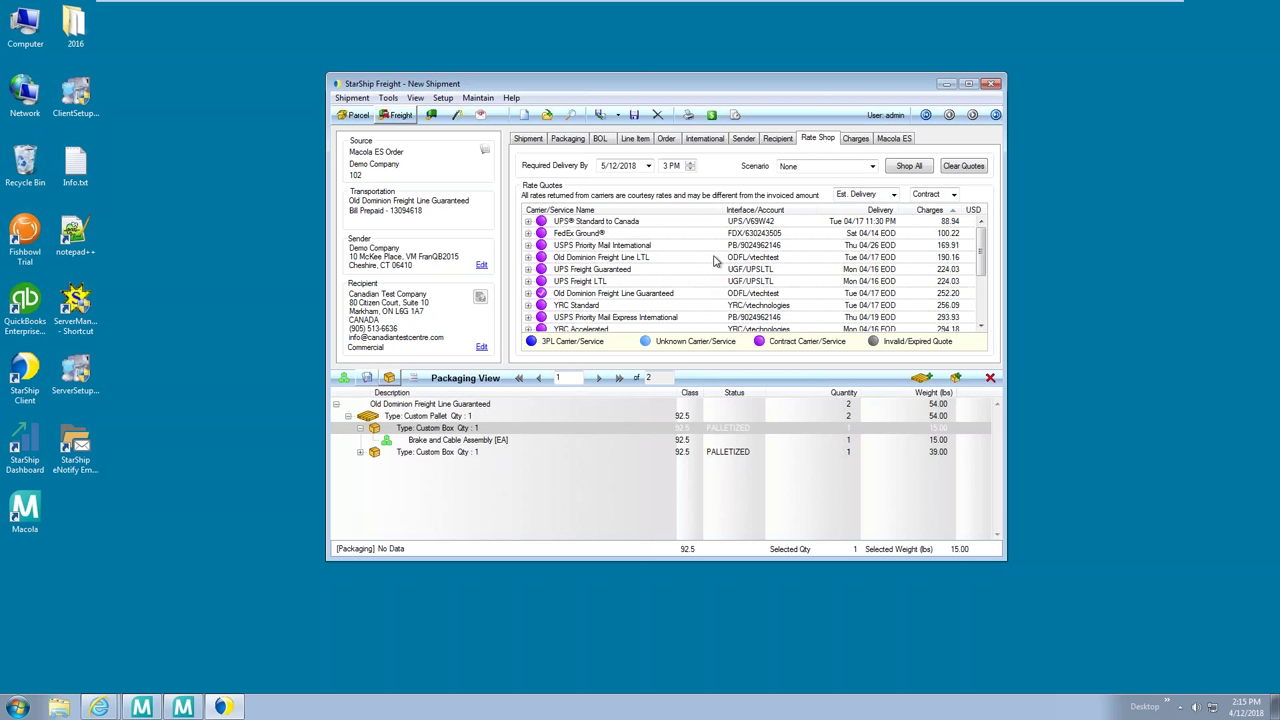
Process the shipment, read the generated Commercial Invoice through to its signature section, and close its preview
click(600, 117)
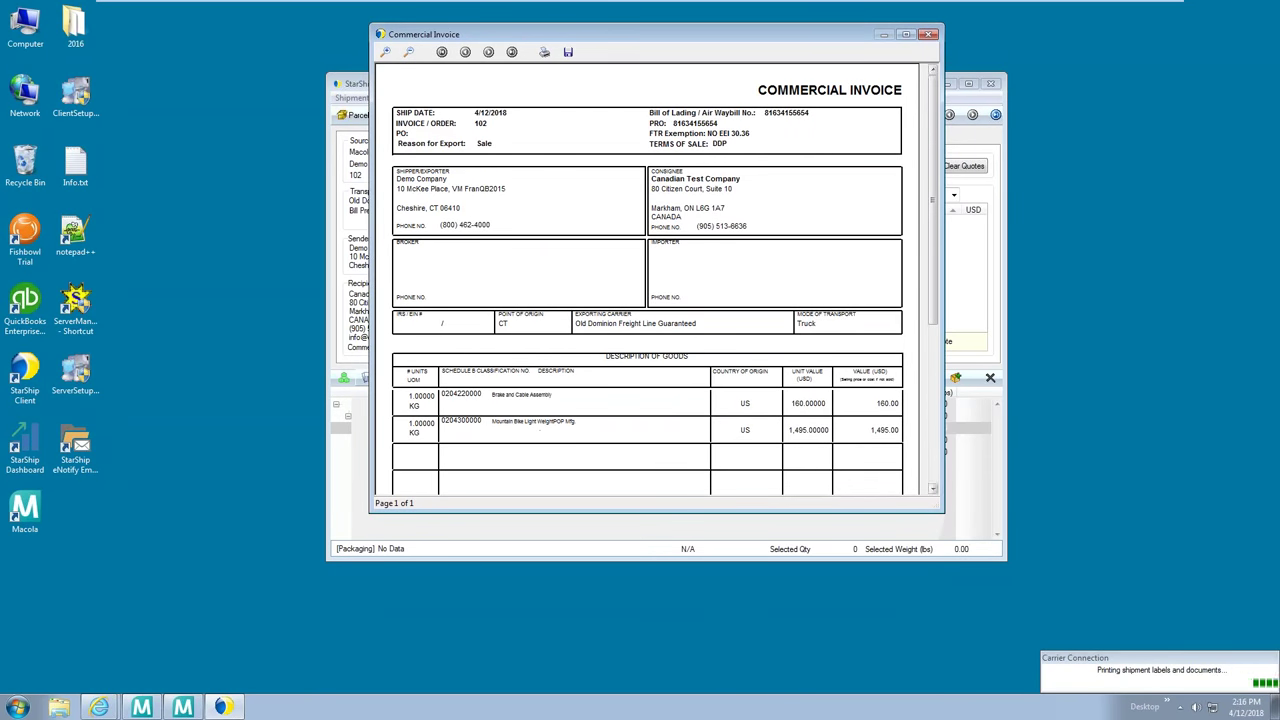
drag(943, 511, 950, 670)
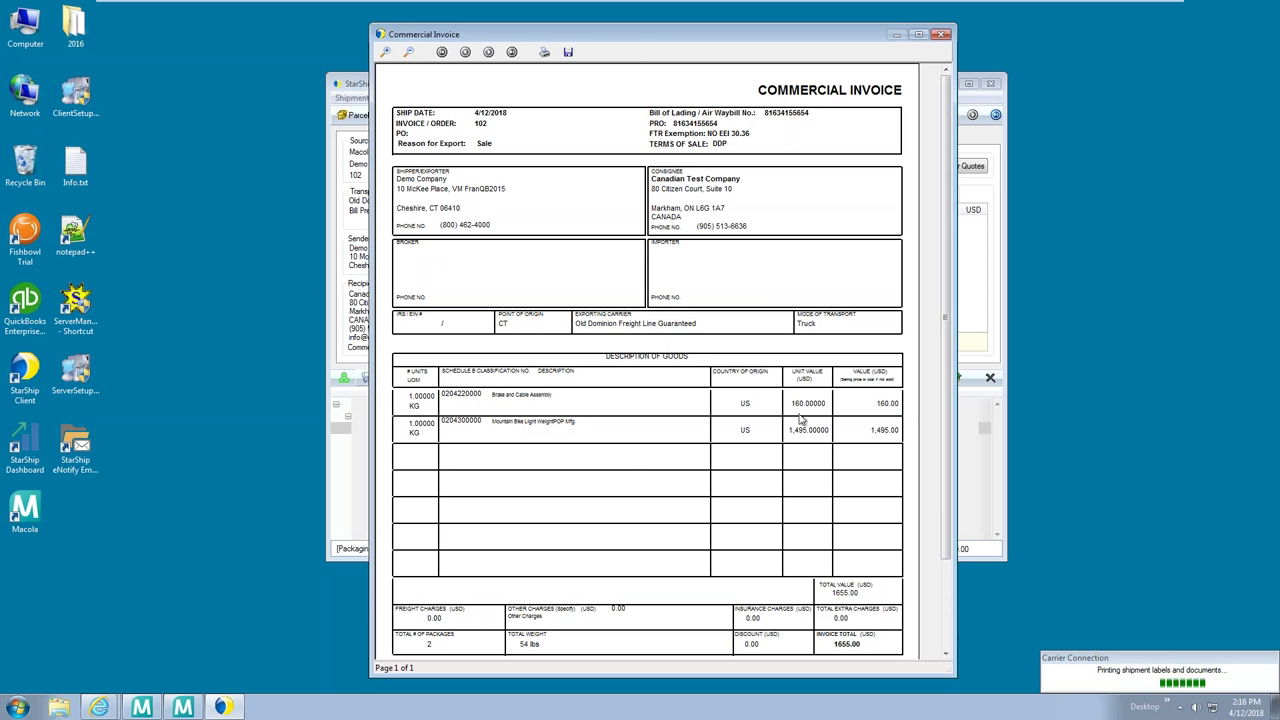
drag(951, 345, 951, 435)
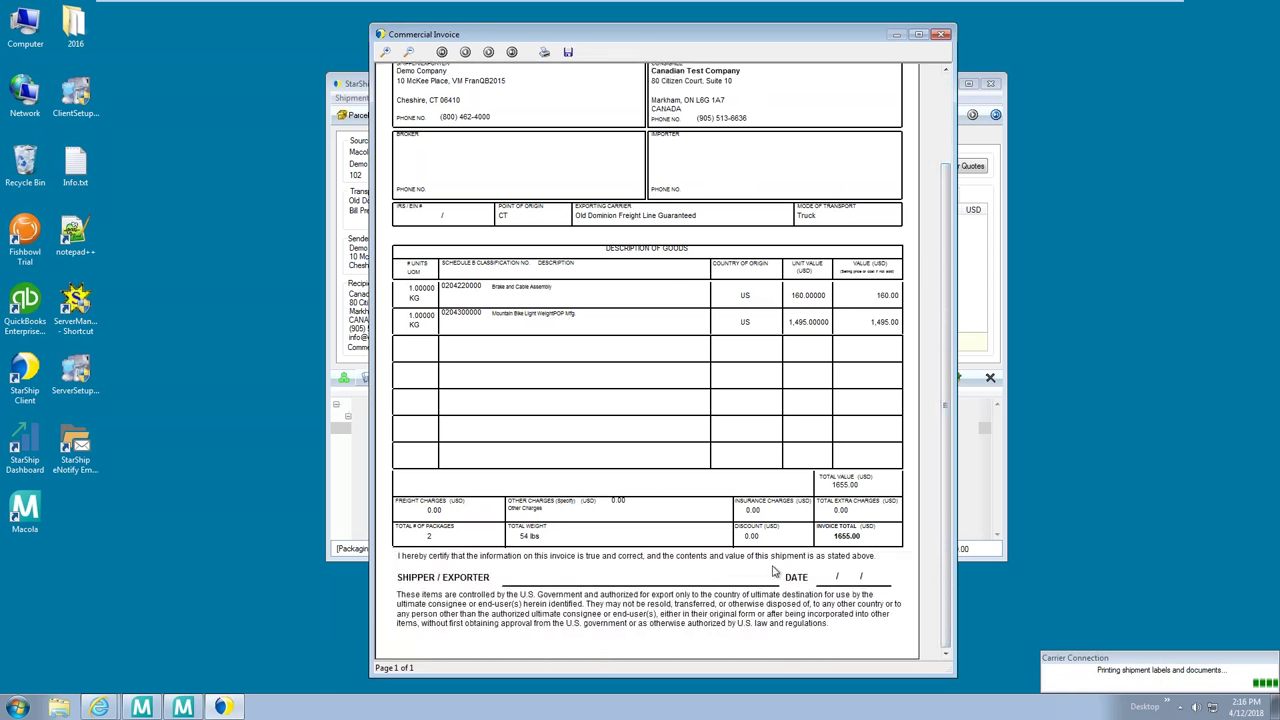
click(943, 36)
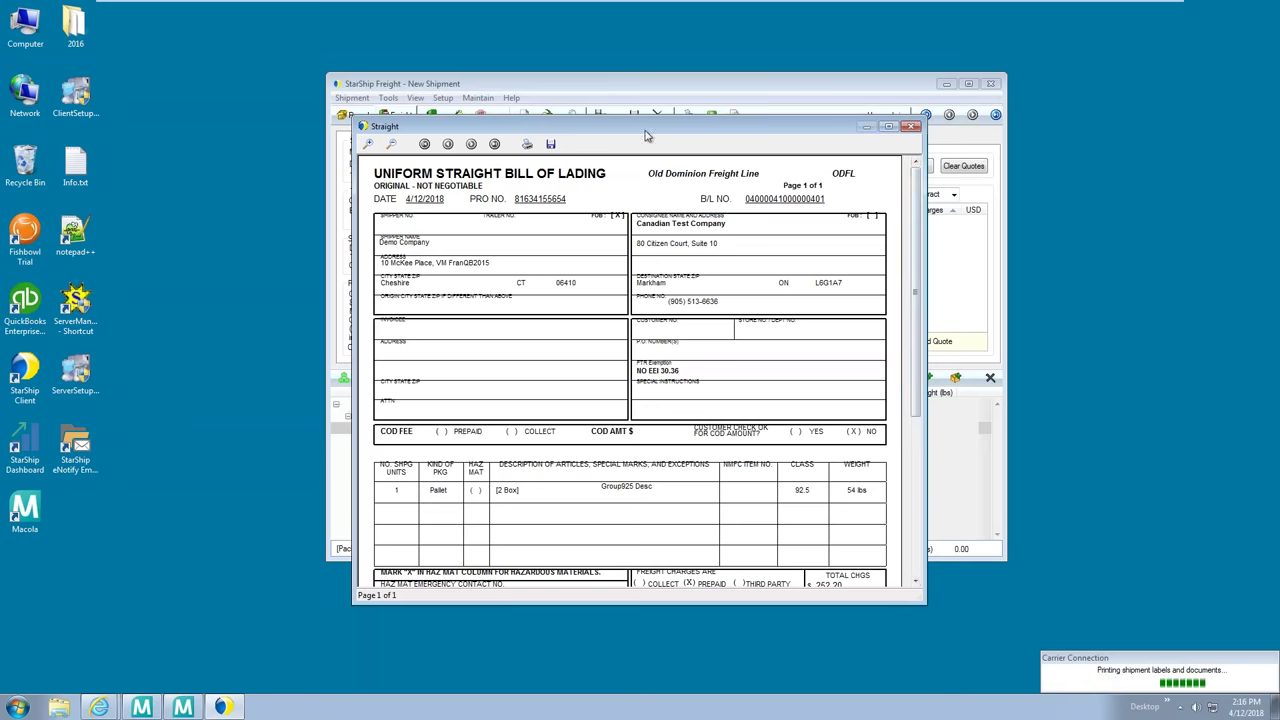
Enlarge the Uniform Straight Bill of Lading preview and read the document to its signature section
drag(645, 131, 666, 52)
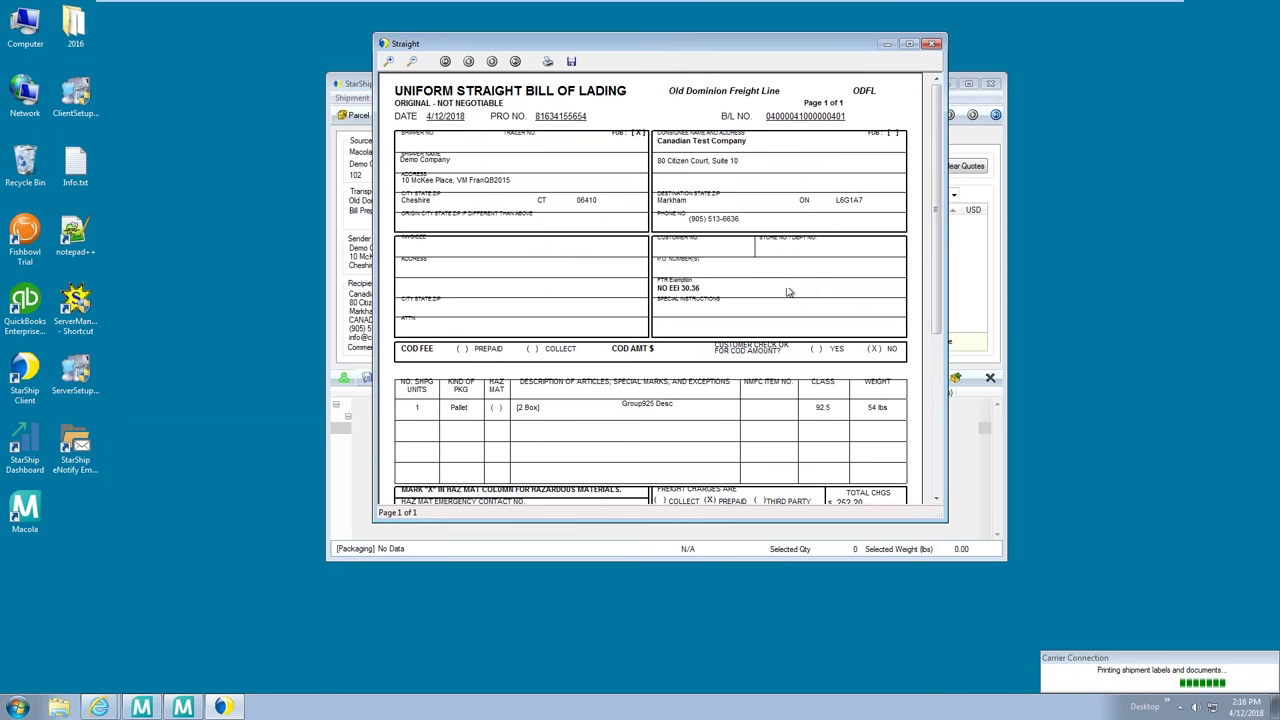
drag(946, 524, 949, 683)
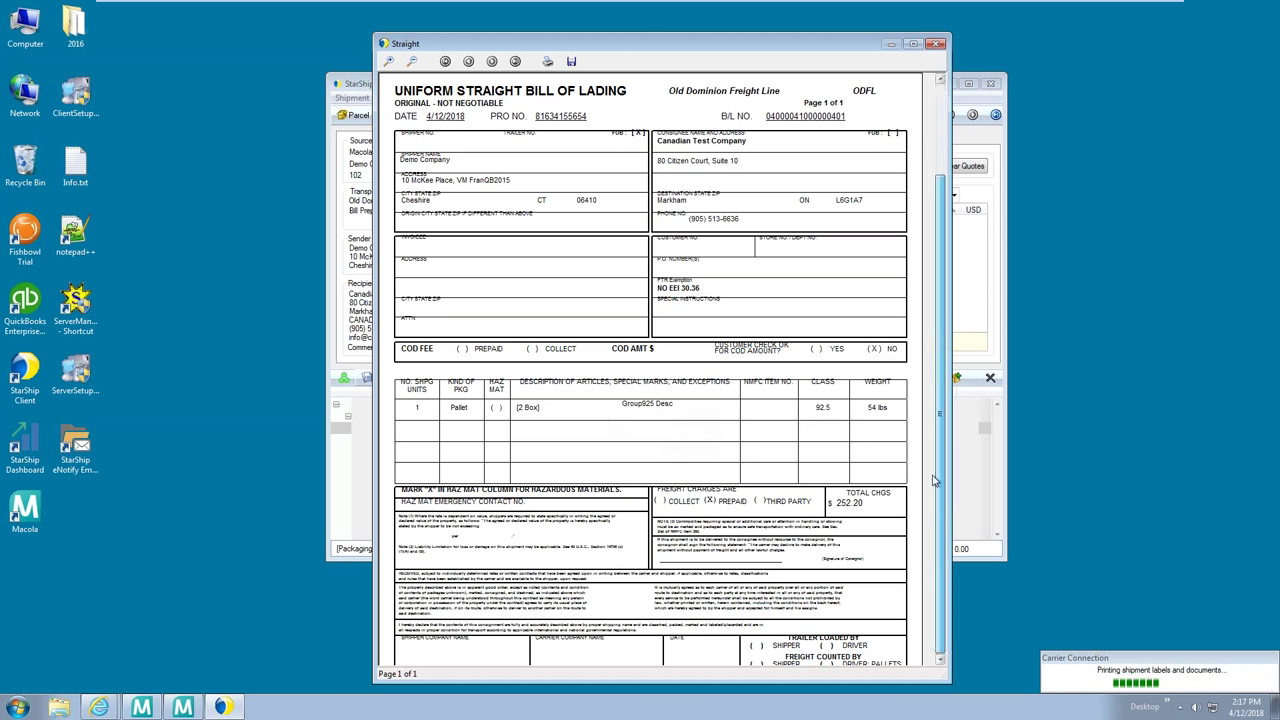
scroll(934, 481, down, 2)
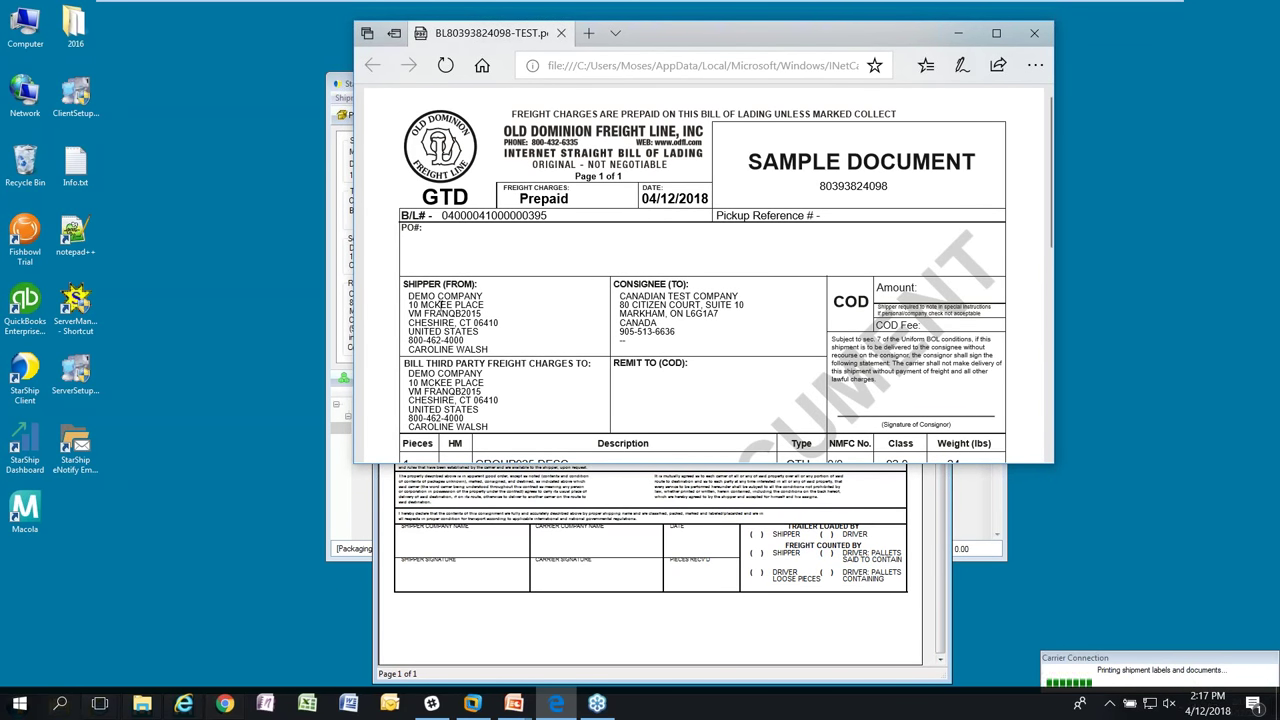
Examine Old Dominion's sample bill of lading PDF from start to end, and close the straight bill of lading preview
scroll(719, 277, down, 5)
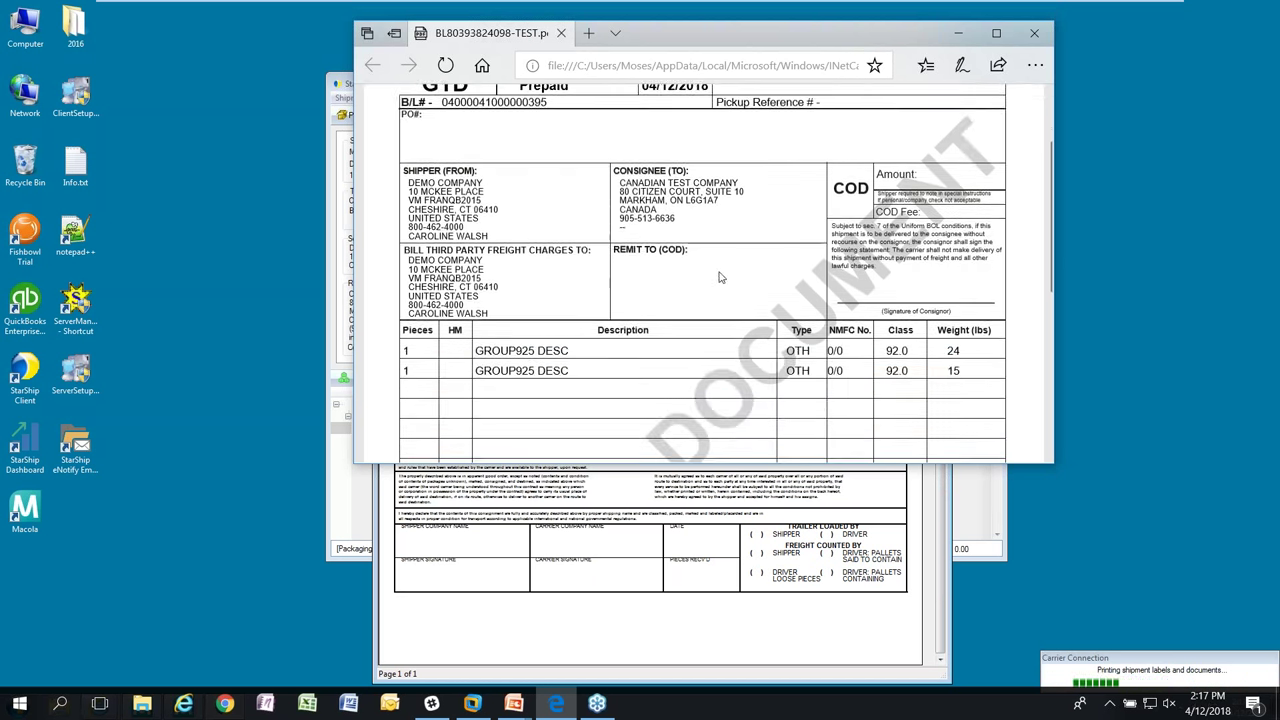
scroll(719, 277, down, 4)
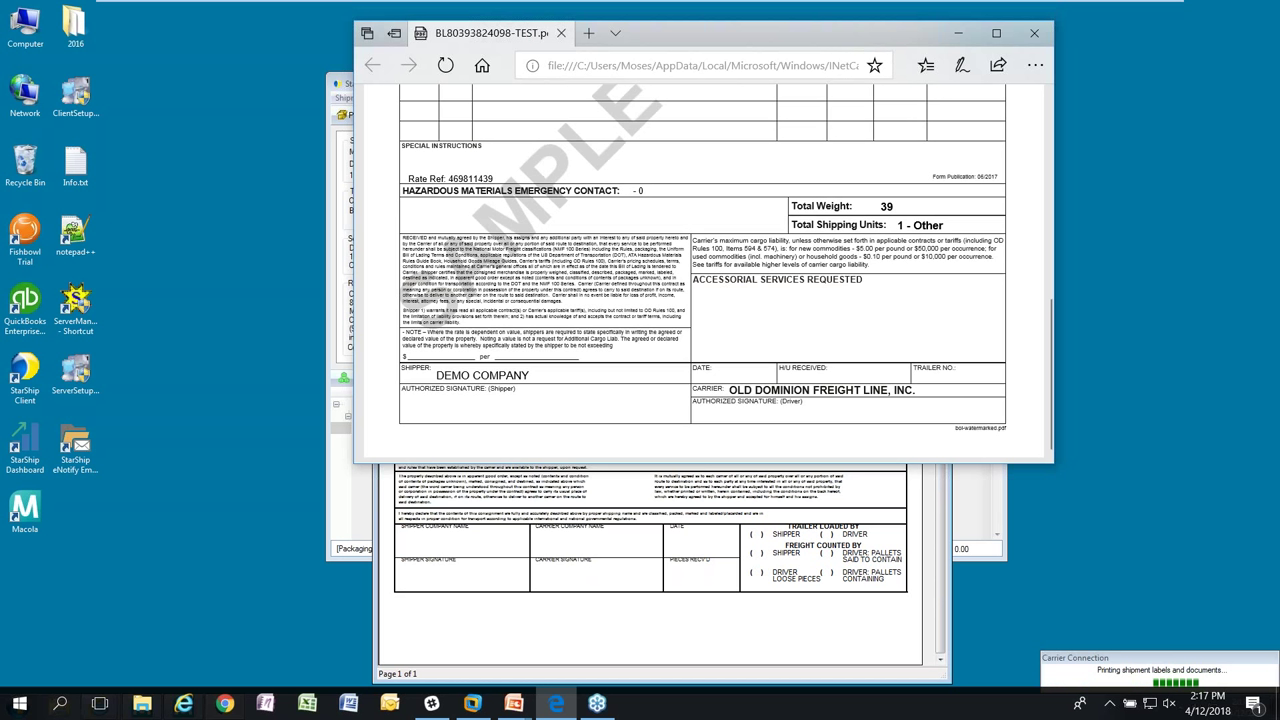
scroll(727, 287, up, 4)
scroll(727, 287, up, 5)
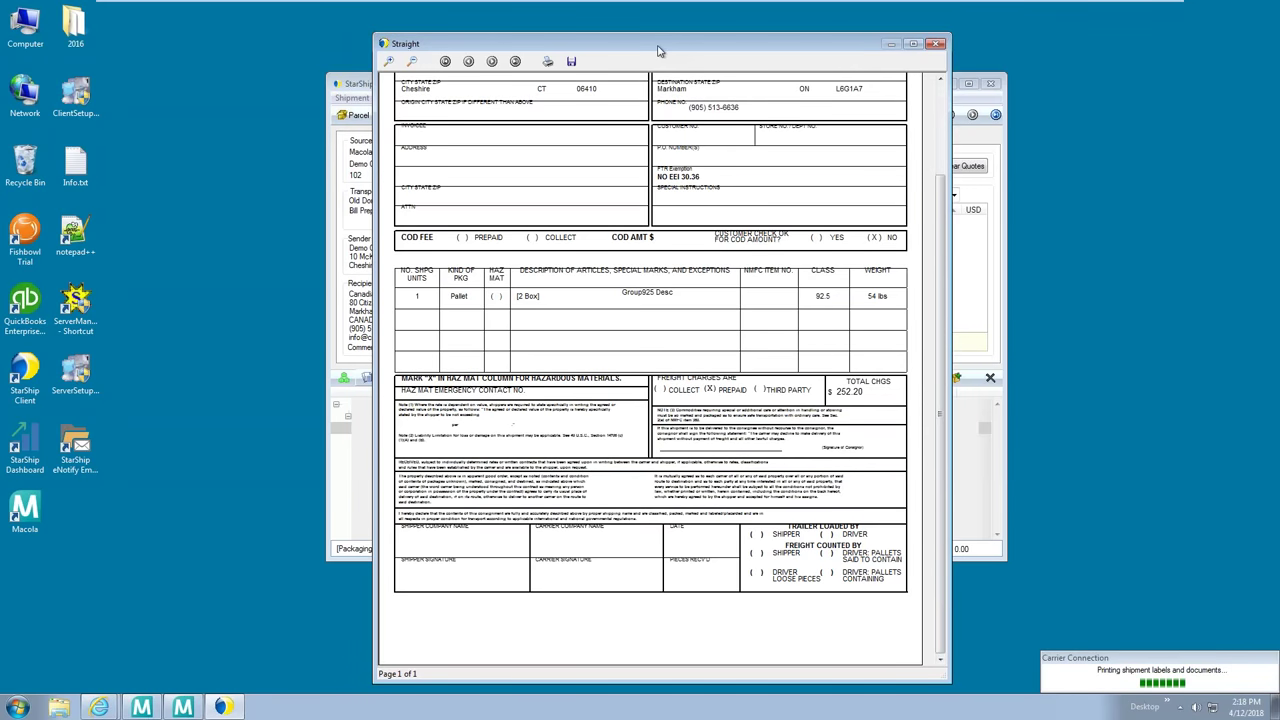
scroll(950, 152, up, 2)
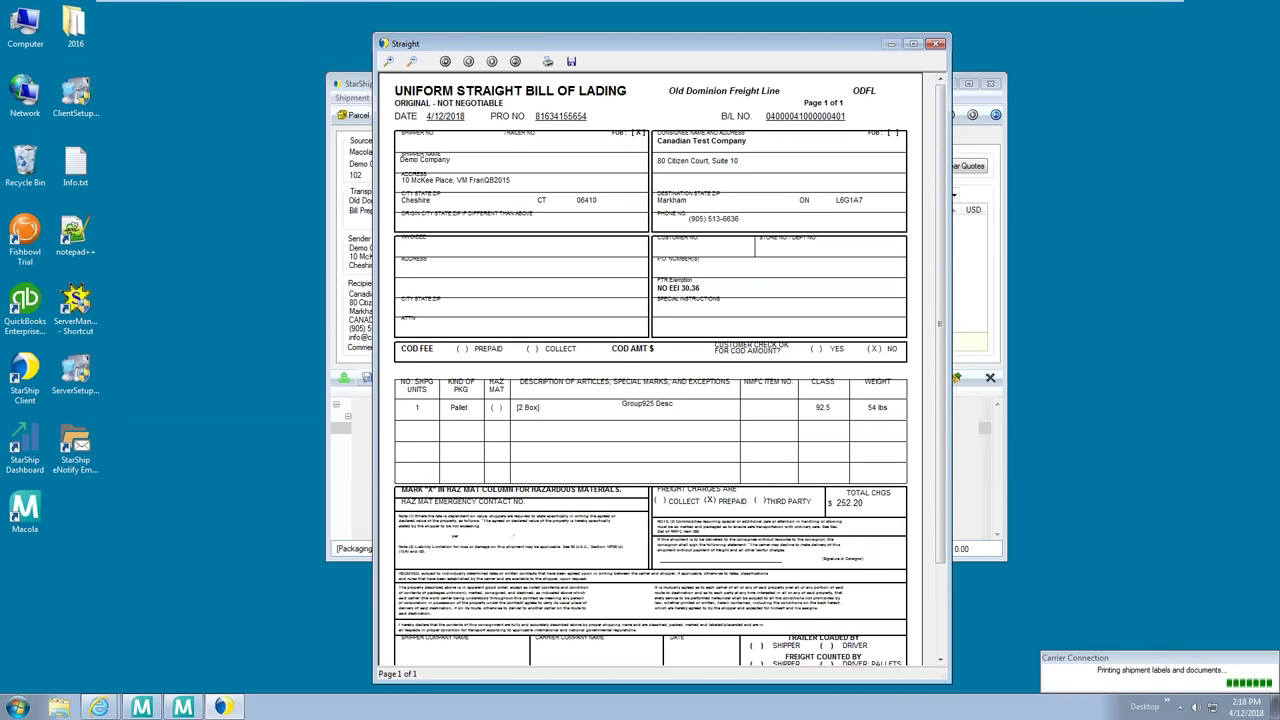
click(935, 44)
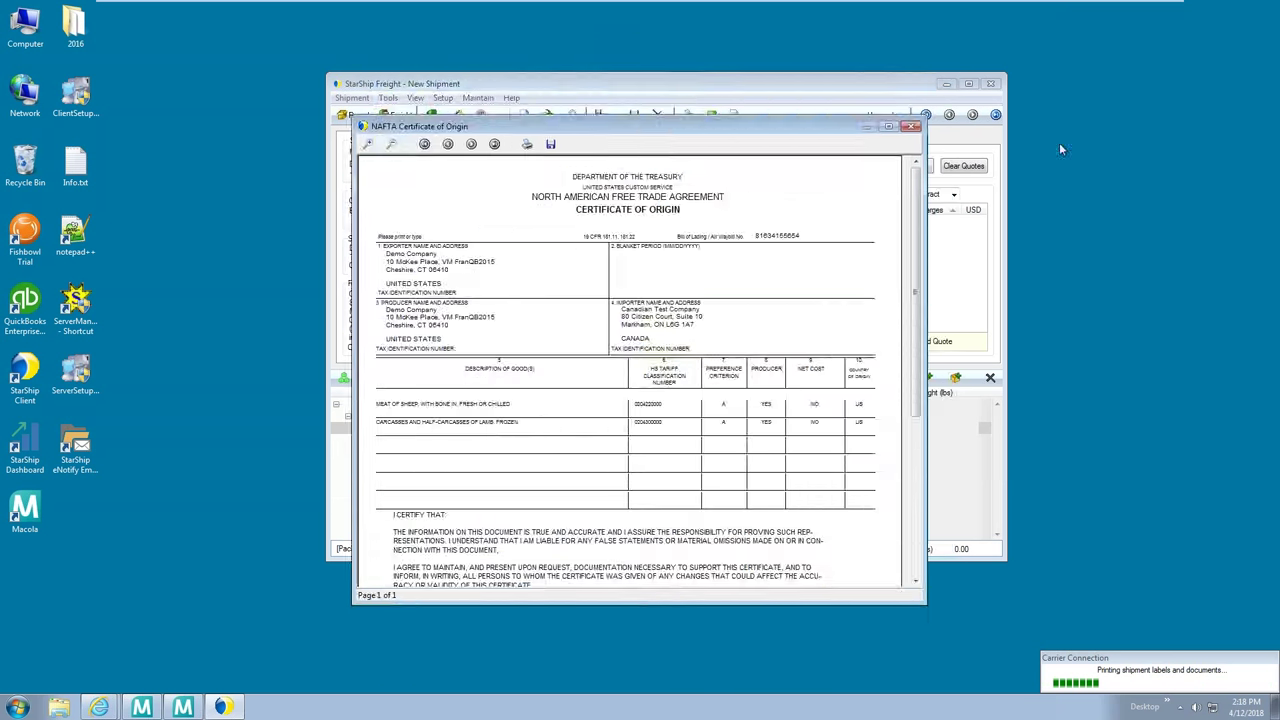
Enlarge the NAFTA Certificate of Origin preview, read the document through to its signature section, and close it
drag(676, 134, 690, 40)
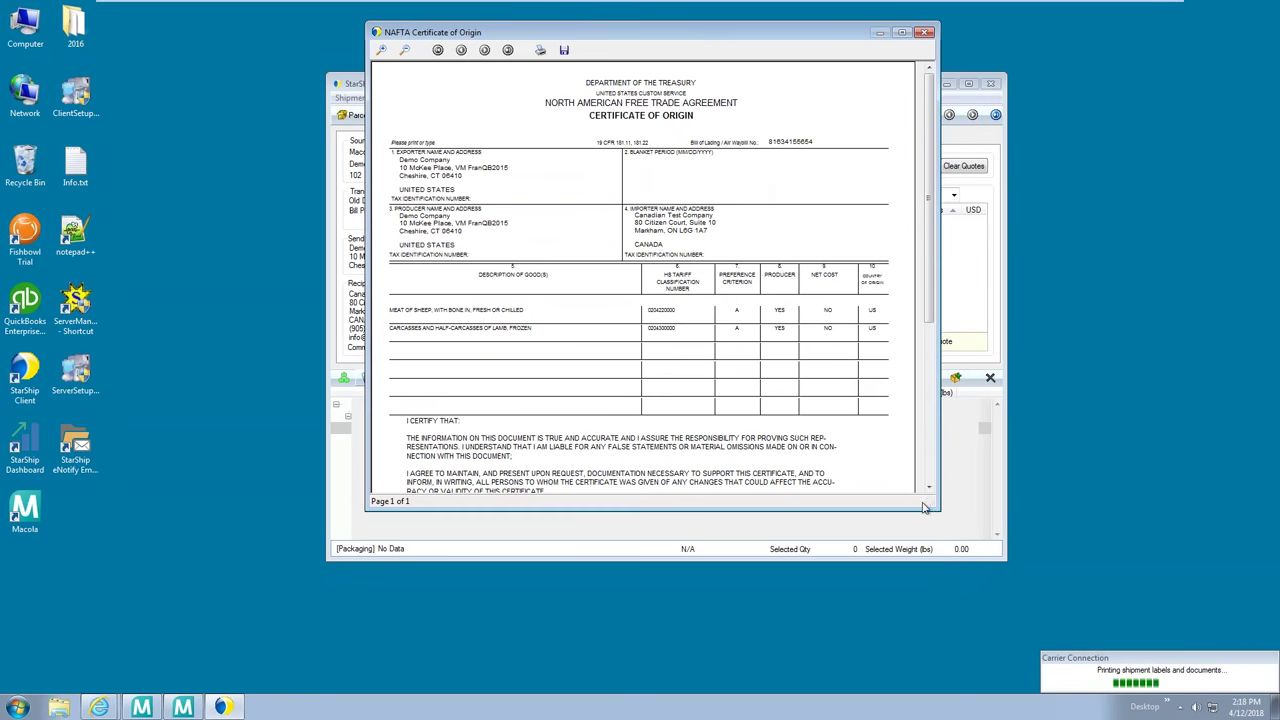
drag(938, 509, 978, 680)
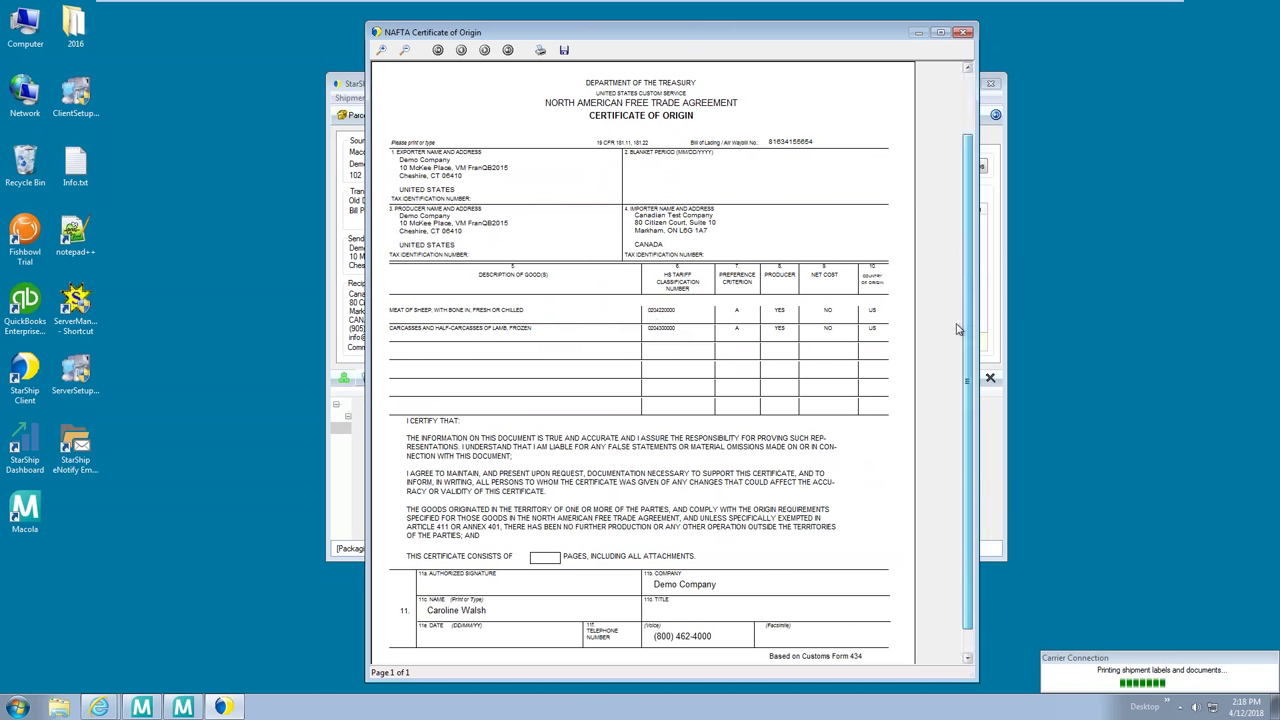
scroll(968, 250, down, 2)
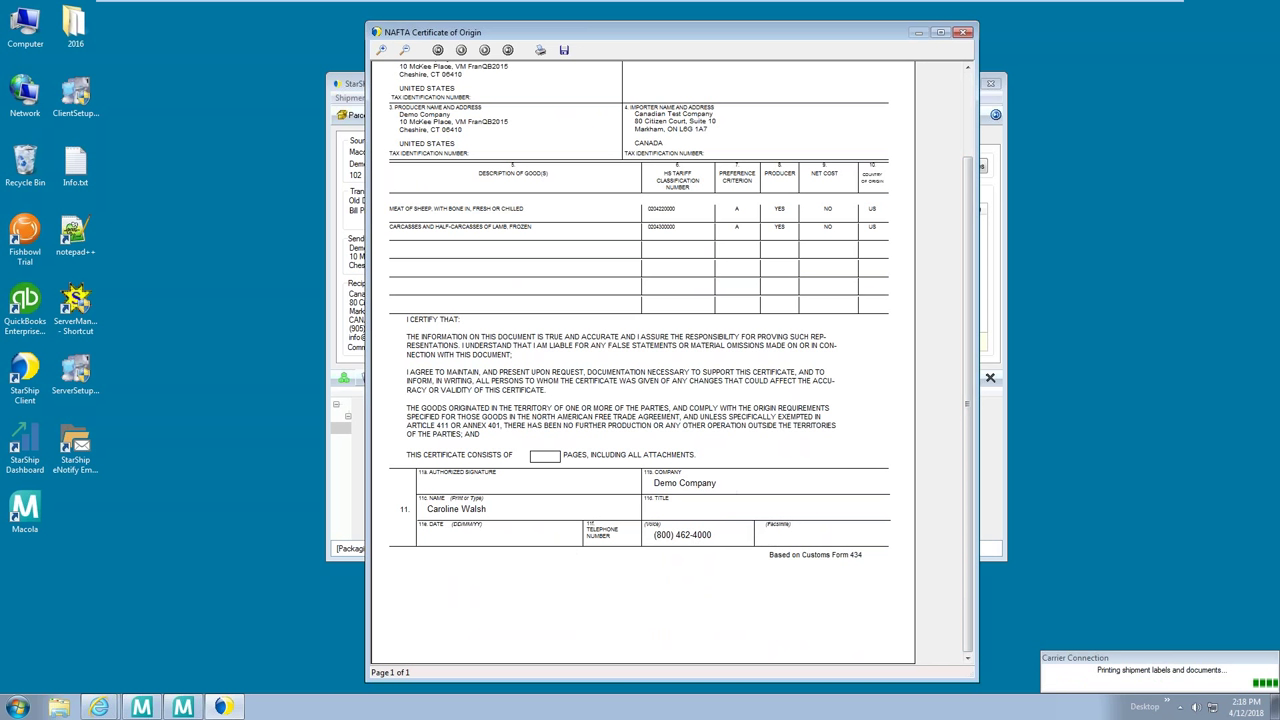
click(965, 33)
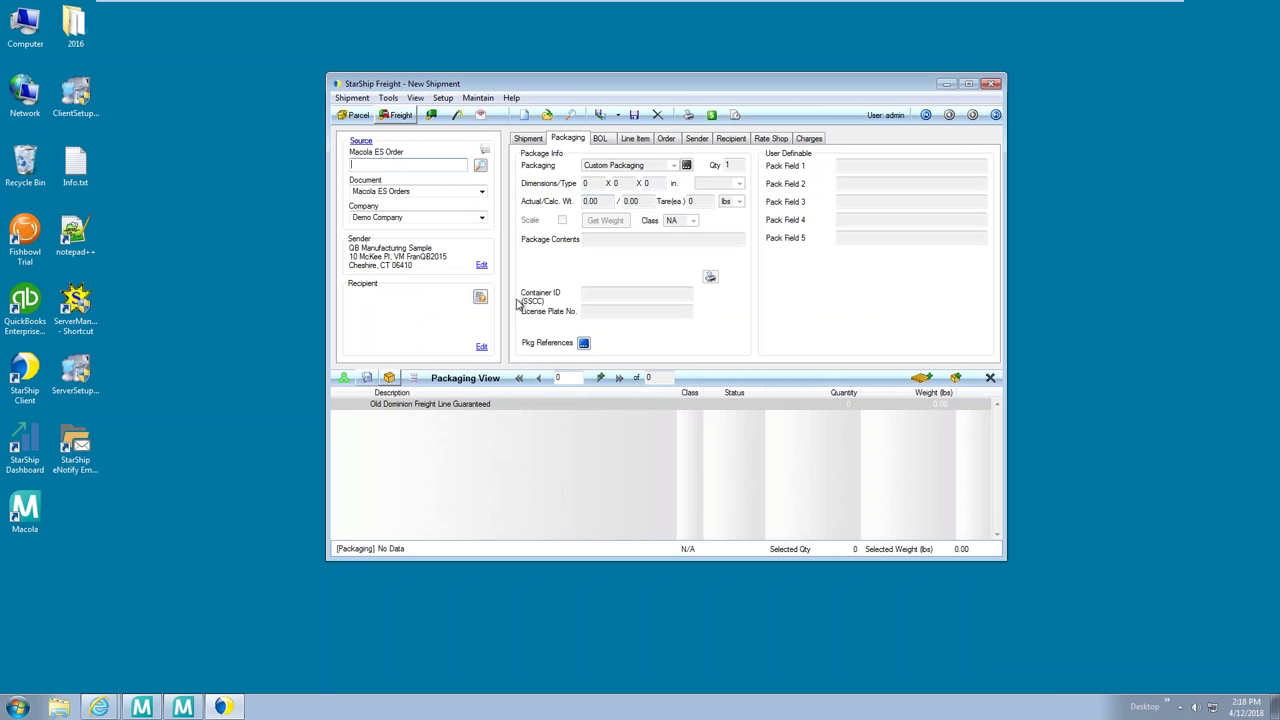
Switch to Macola and read the shipment details written back to the shipped order's header comments, closing the comments and header views
click(946, 84)
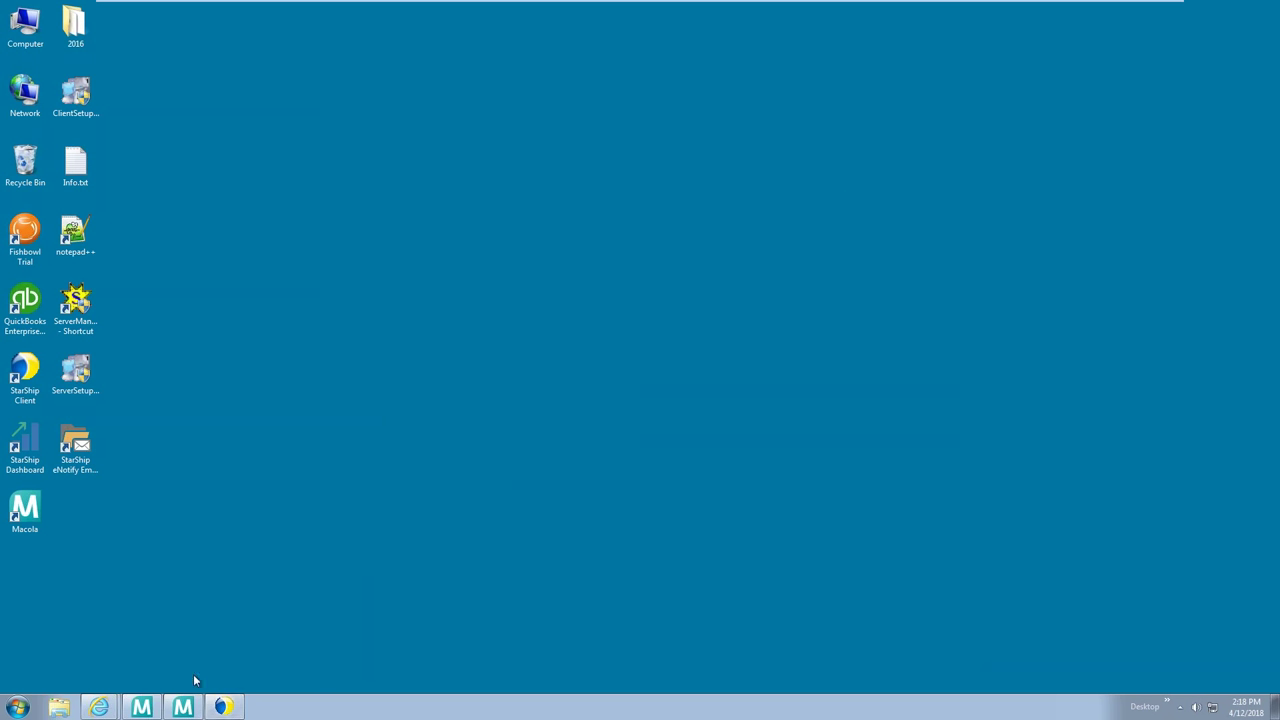
click(183, 707)
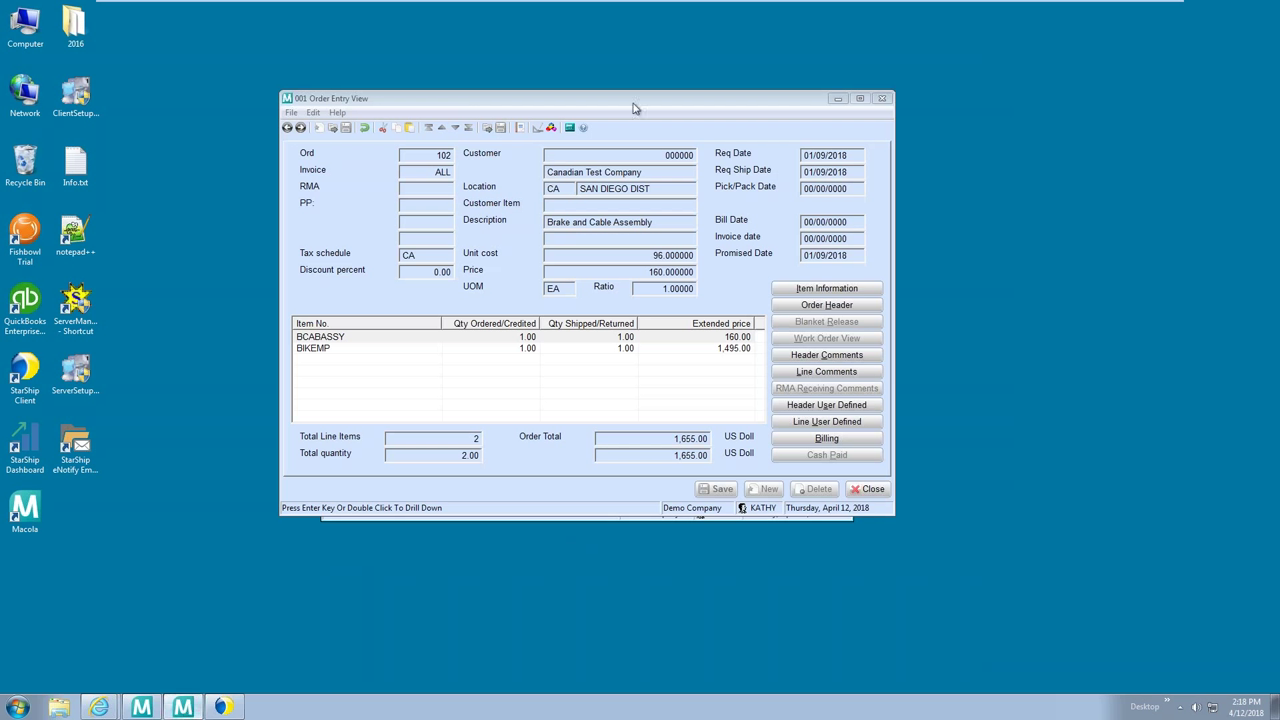
drag(640, 105, 643, 116)
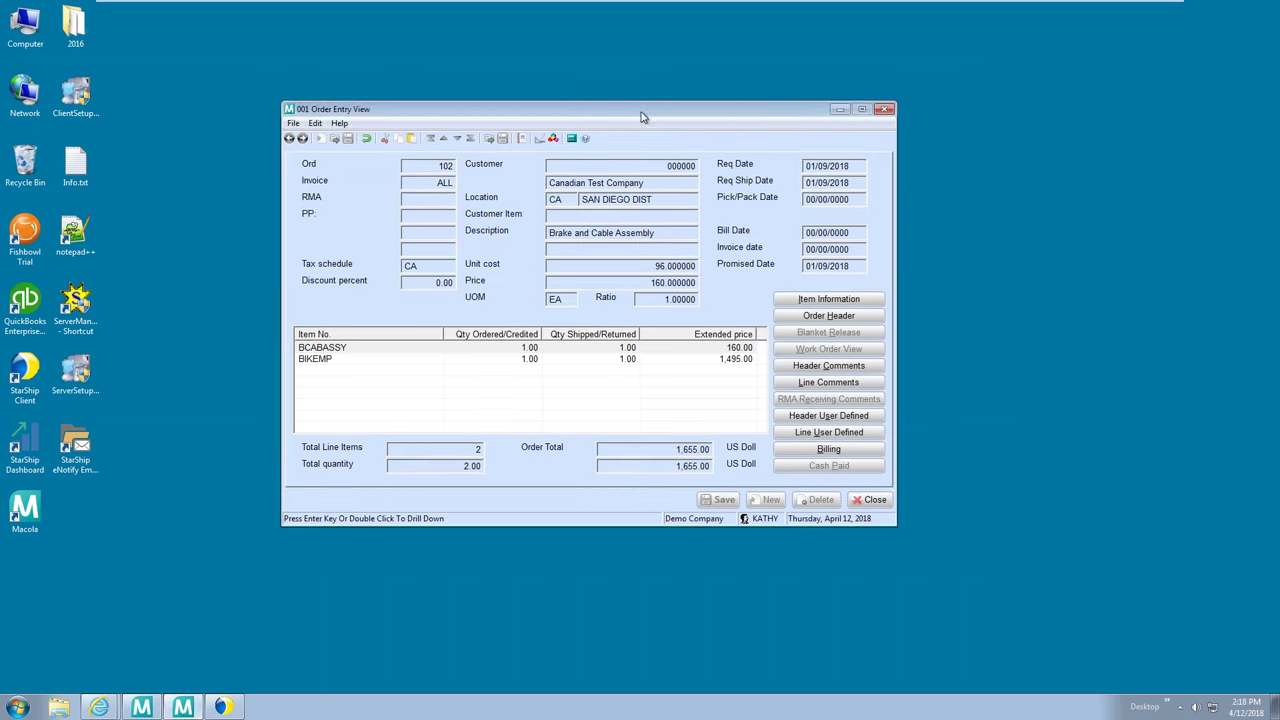
click(828, 316)
click(522, 166)
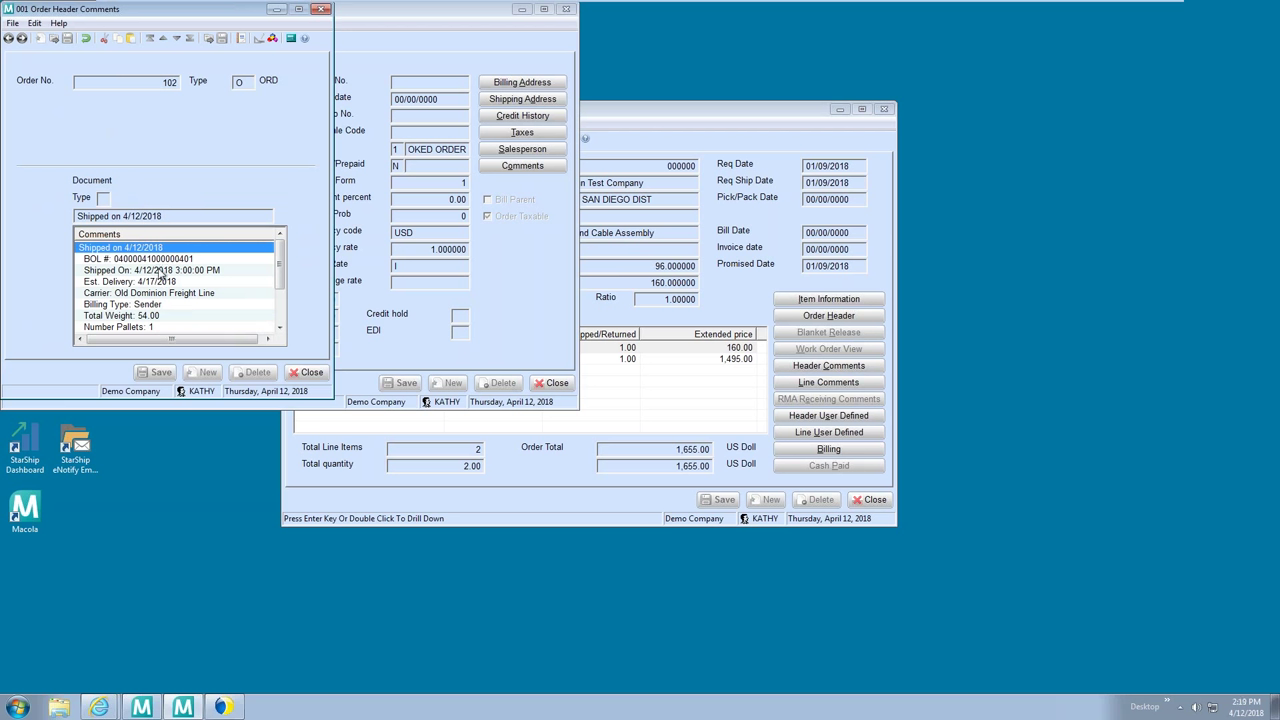
mouse_move(280, 265)
mouse_down()
mouse_move(277, 284)
mouse_move(286, 271)
mouse_up()
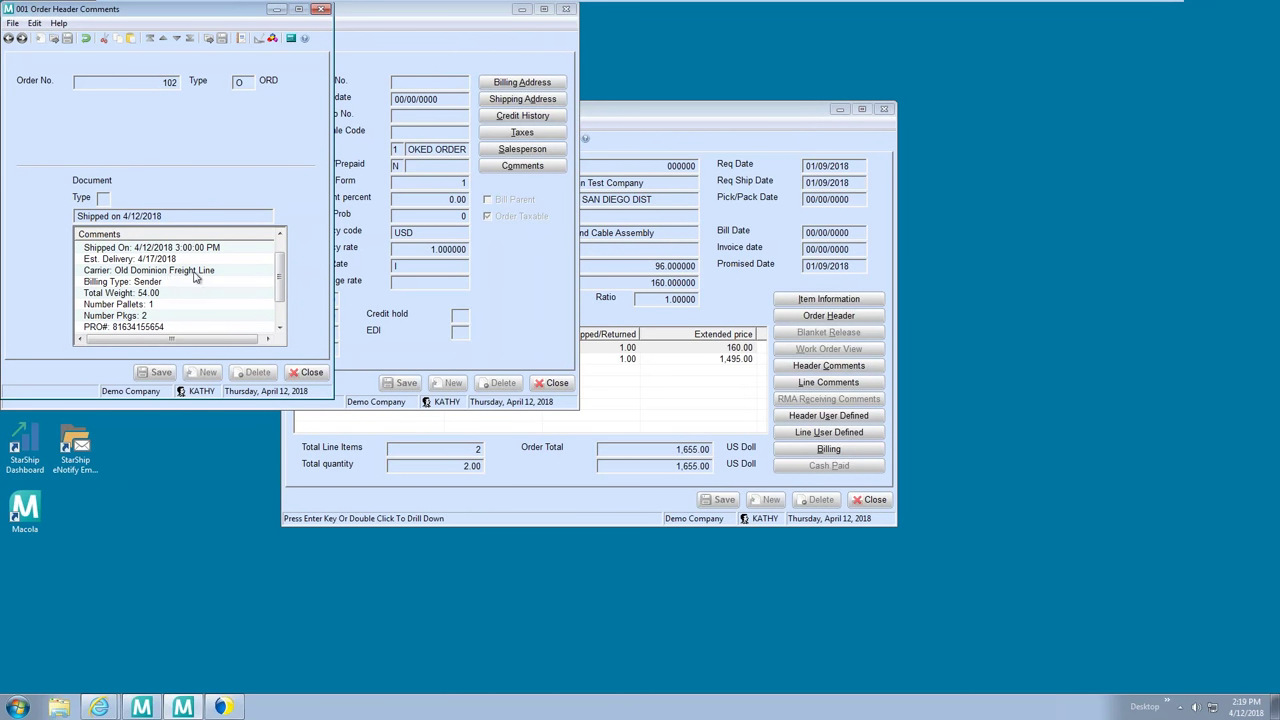
drag(280, 278, 281, 292)
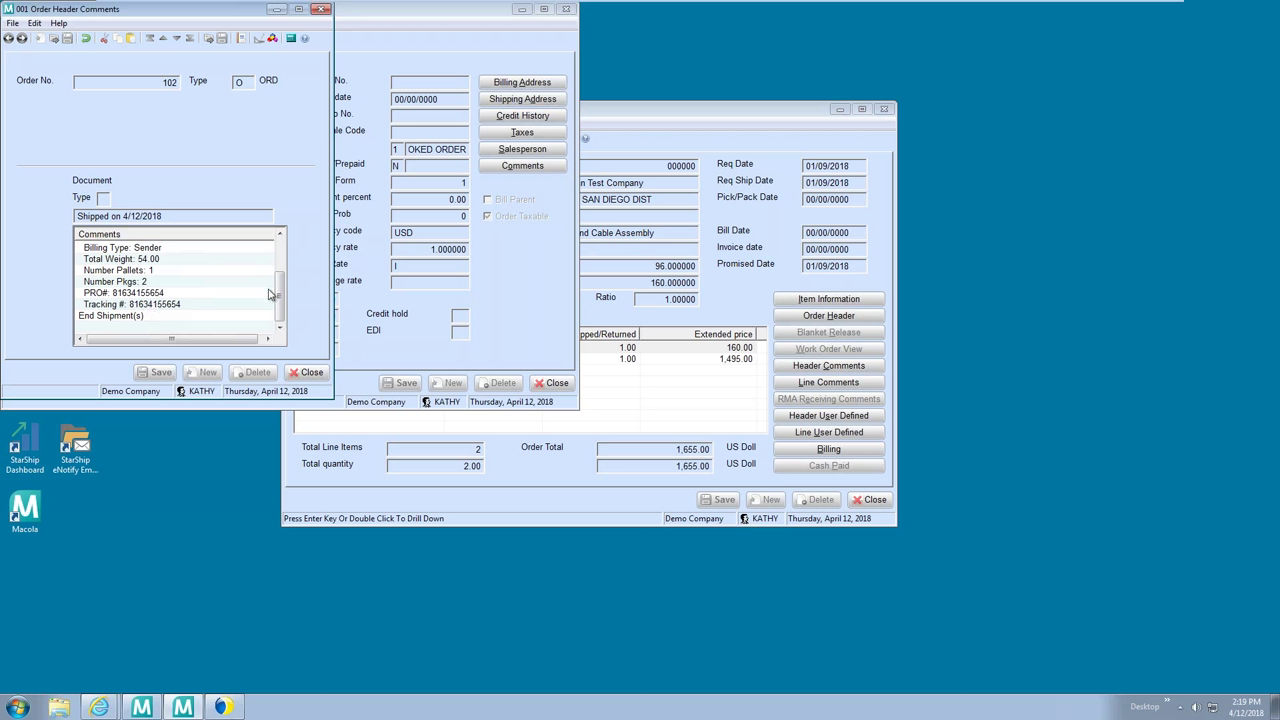
click(306, 373)
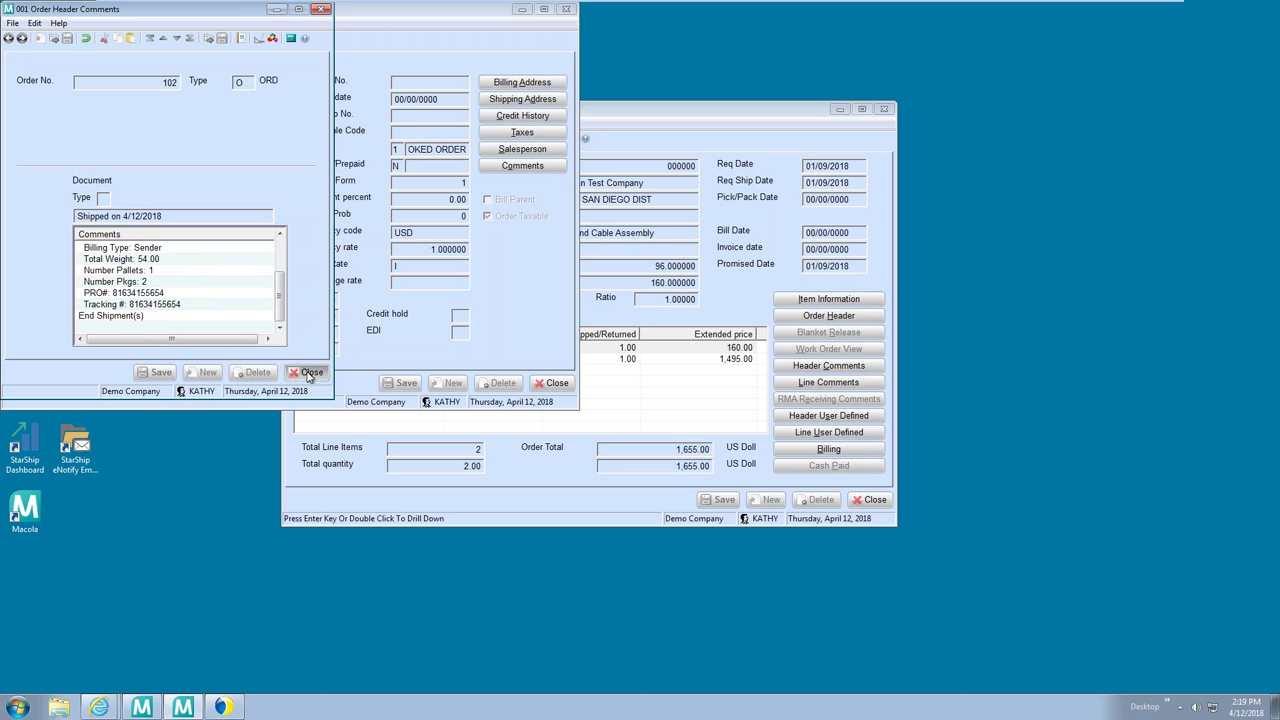
click(553, 384)
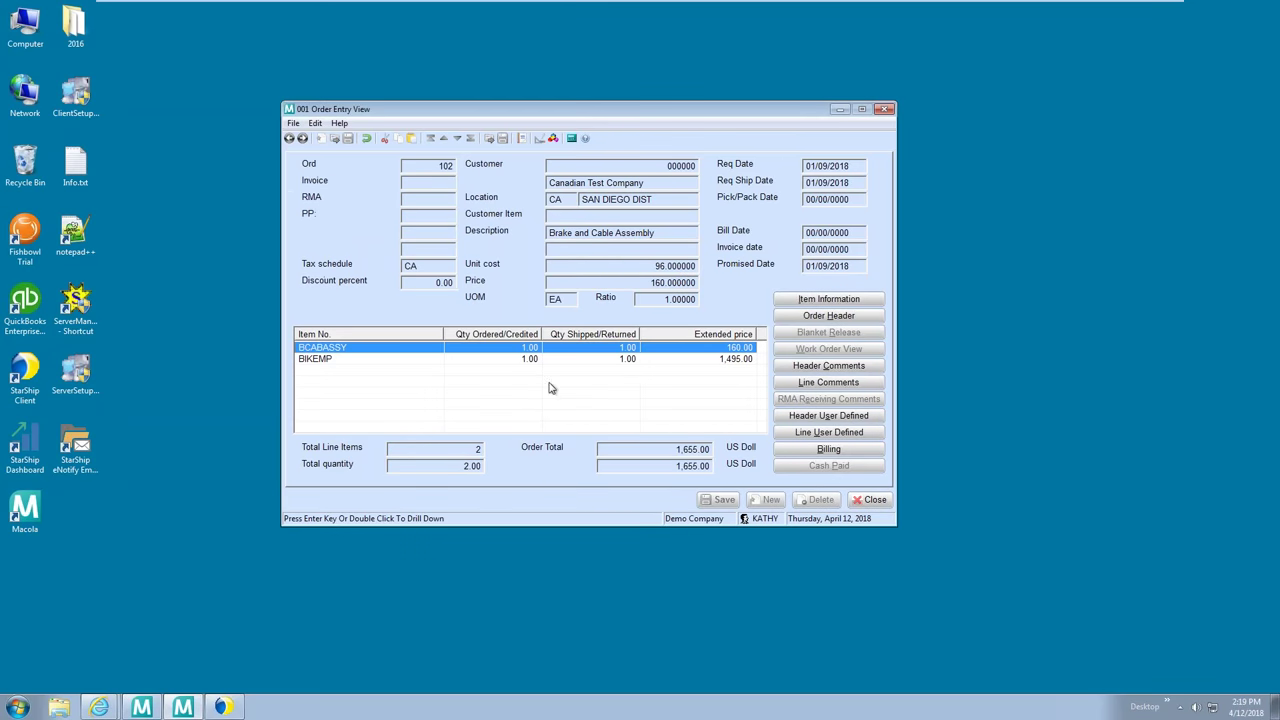
Review the manifest shipping transaction in the order's billing information, close both views, and minimize the Macola order windows
click(849, 452)
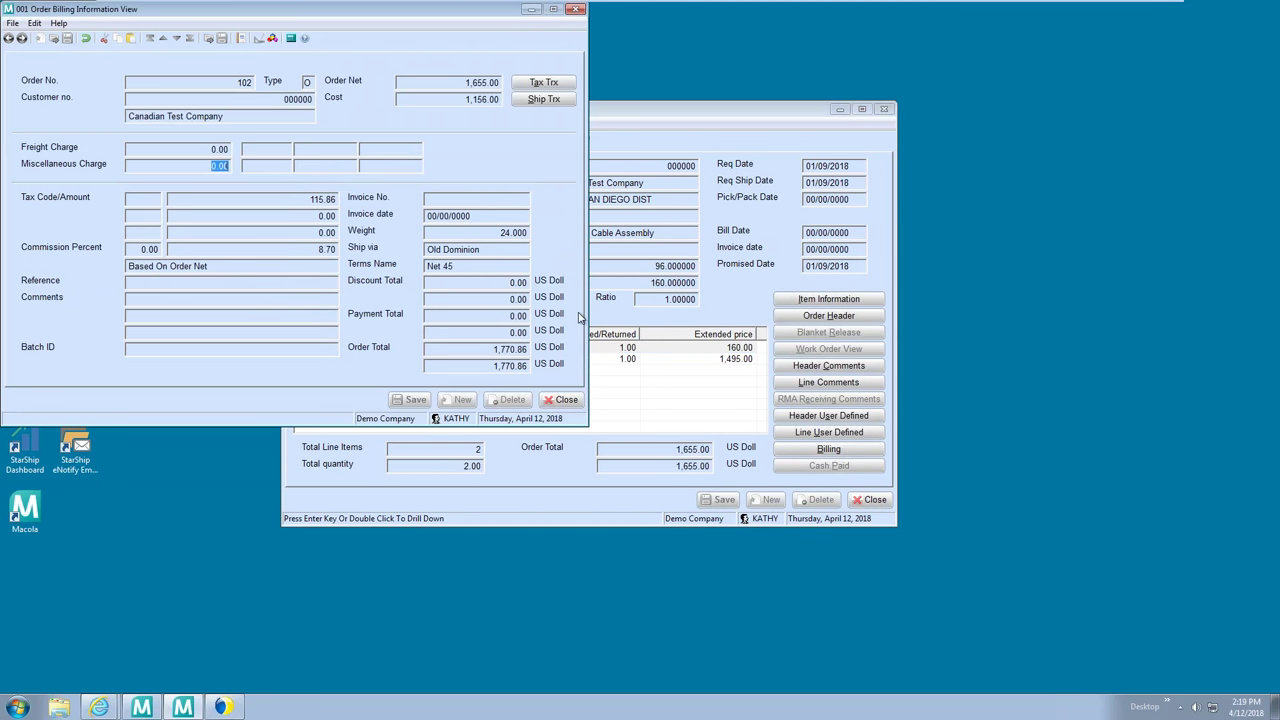
click(548, 101)
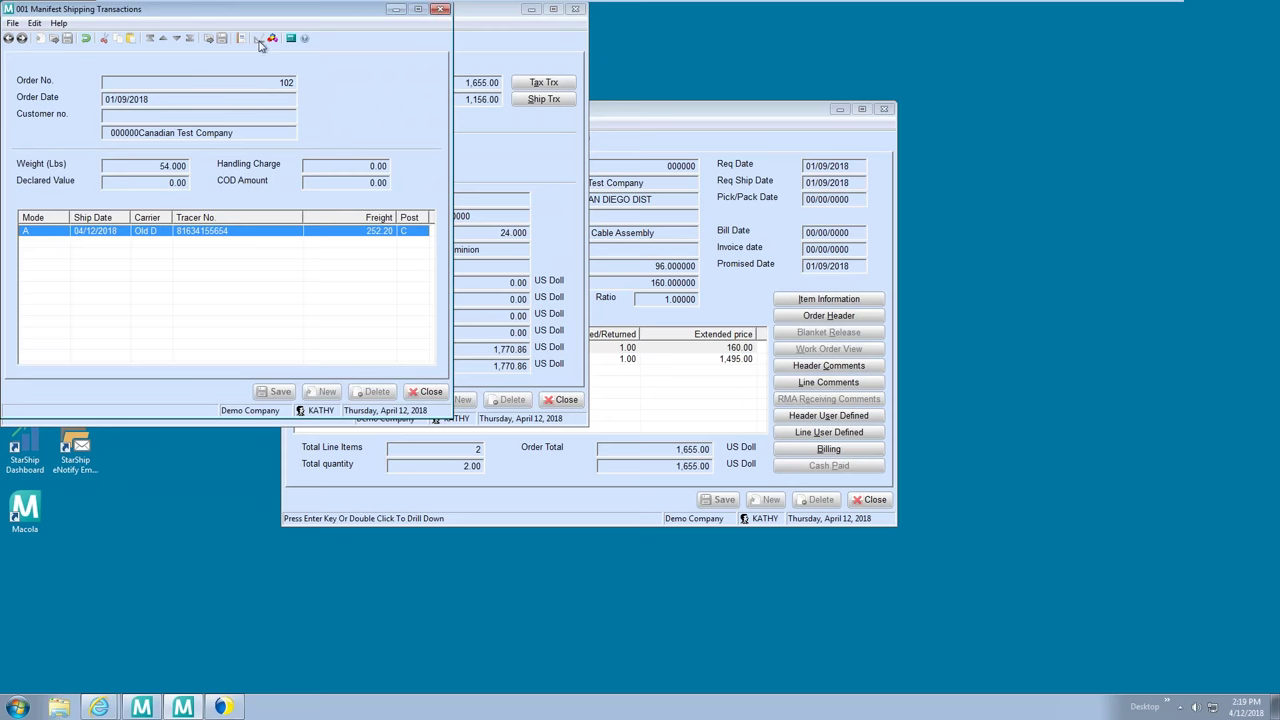
drag(266, 14, 284, 20)
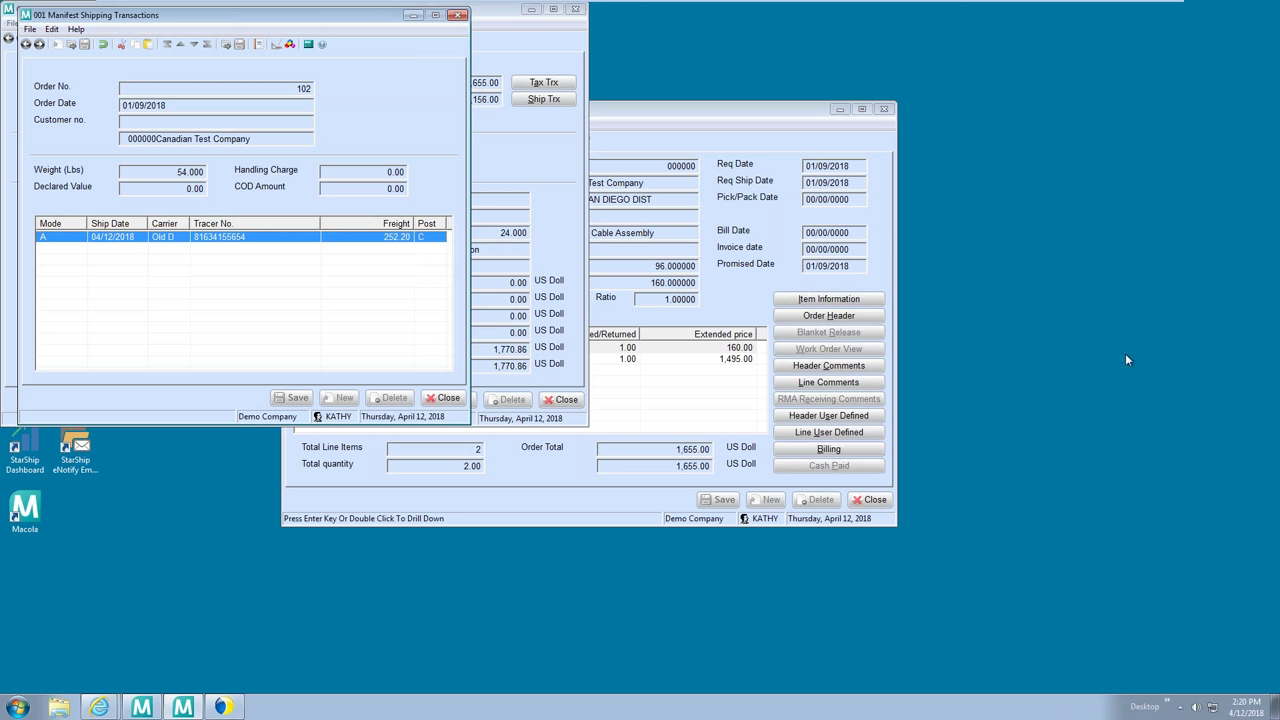
click(442, 398)
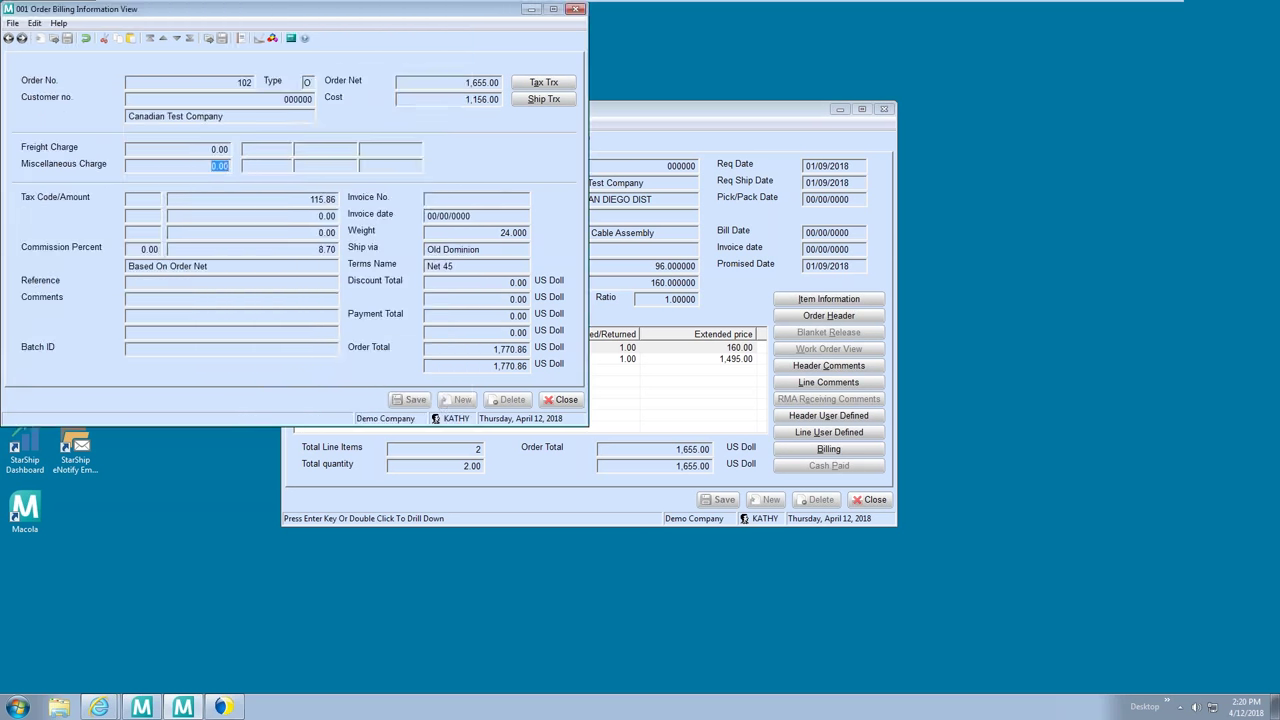
click(556, 400)
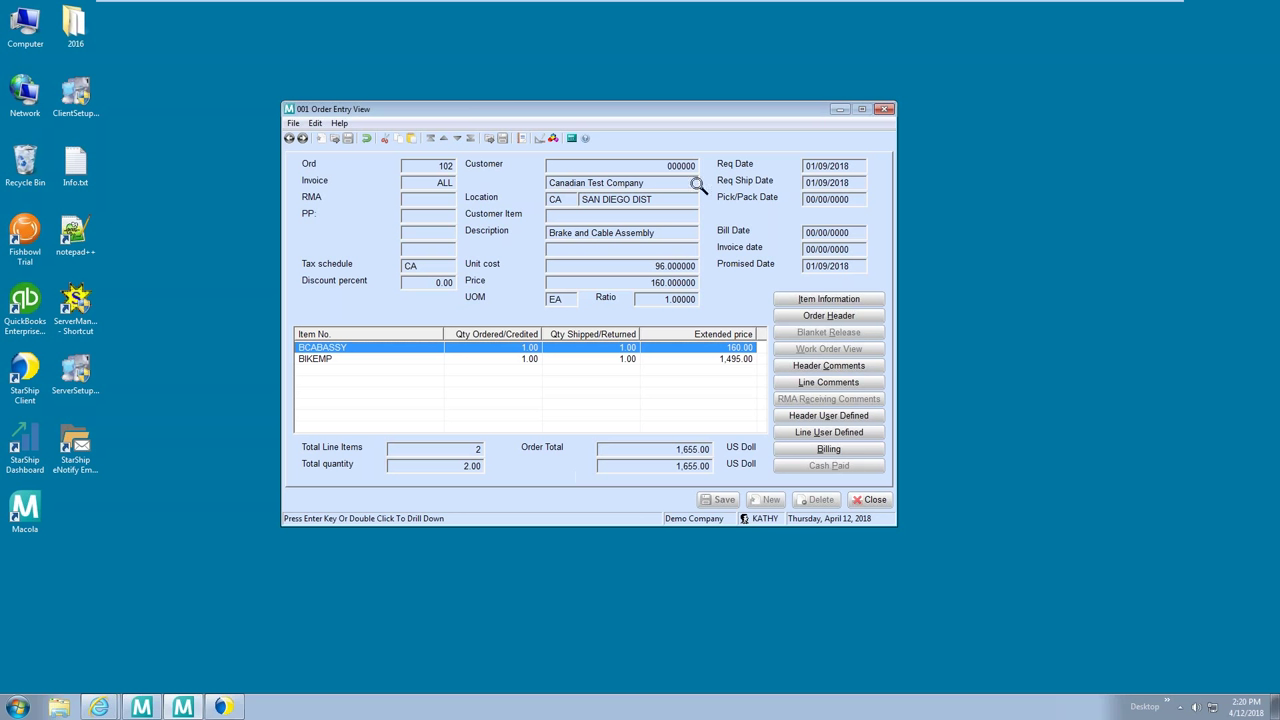
click(840, 109)
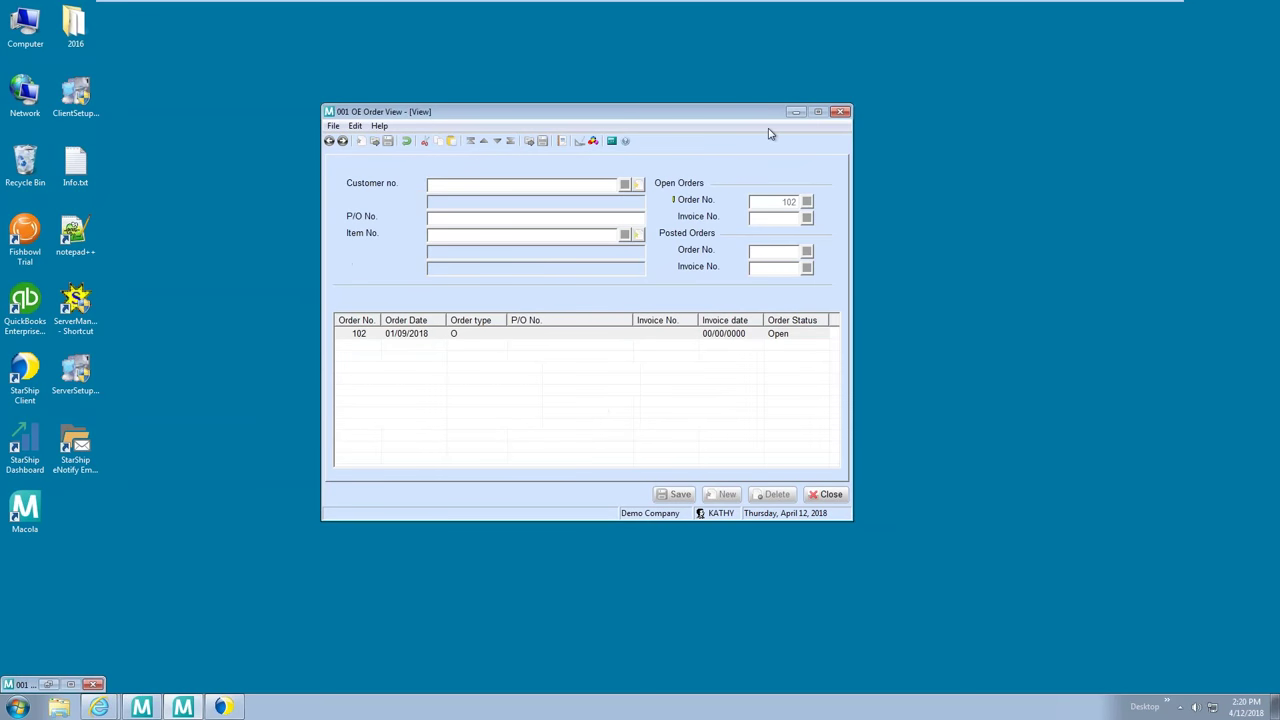
click(796, 112)
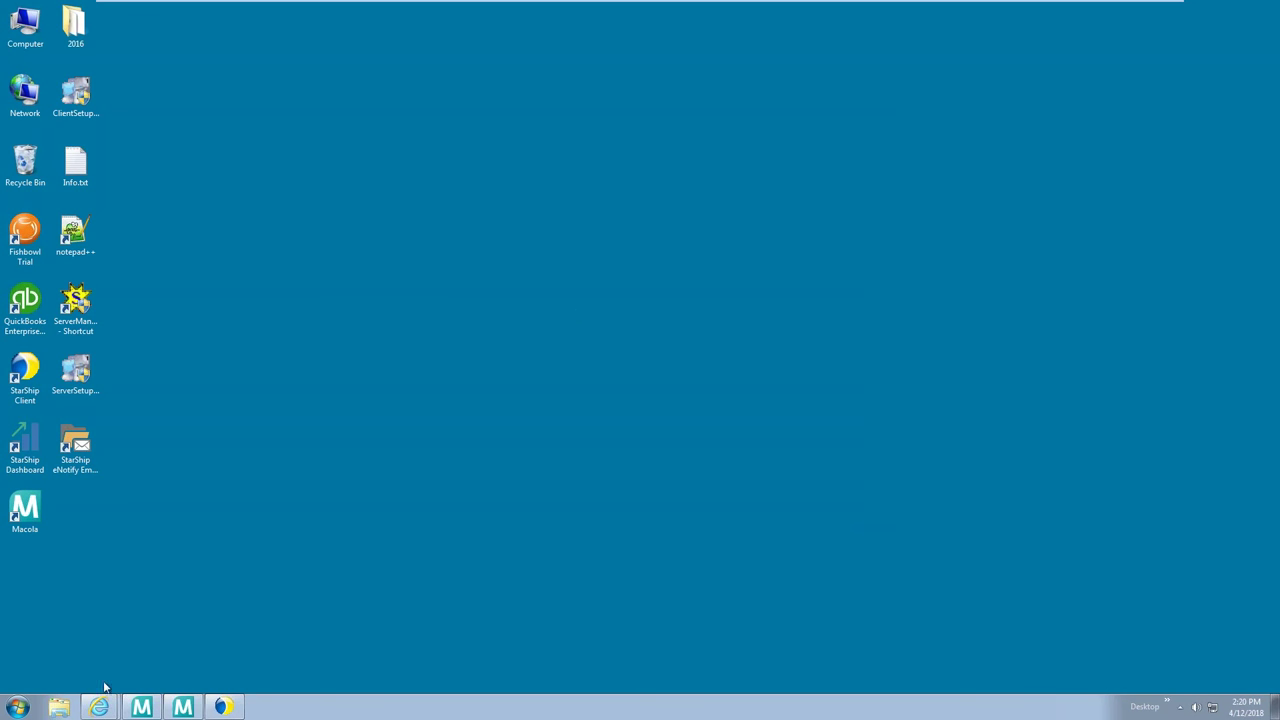
Switch to the StarShip Dashboard in the browser and find the NJ TEST STORE #002 shipments by their document number
mouse_move(97, 706)
click(93, 654)
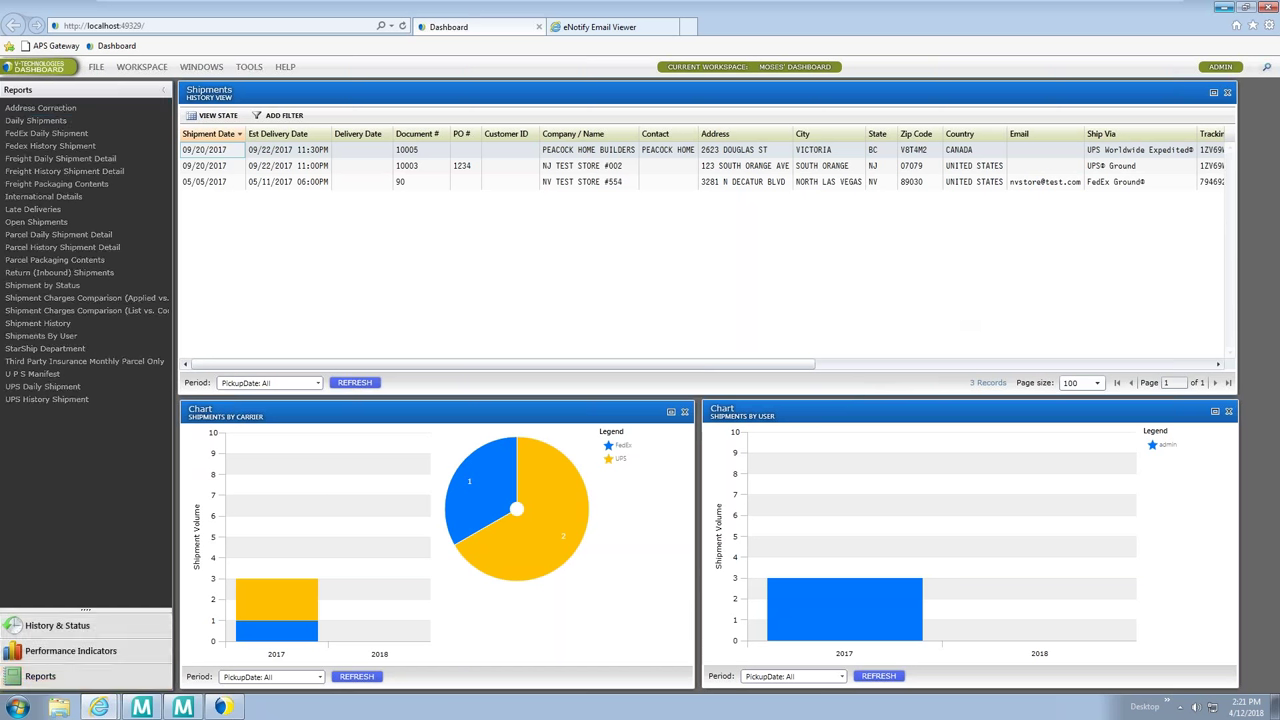
key(ctrl+f)
click(752, 357)
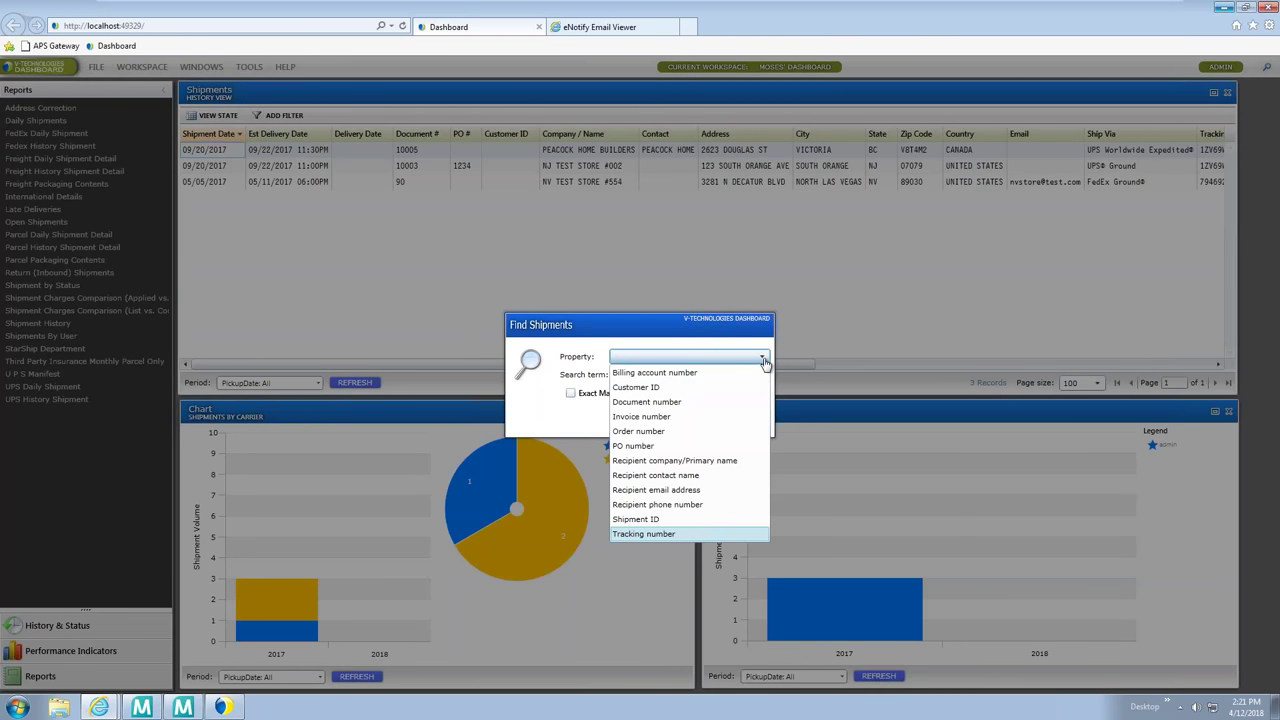
click(686, 403)
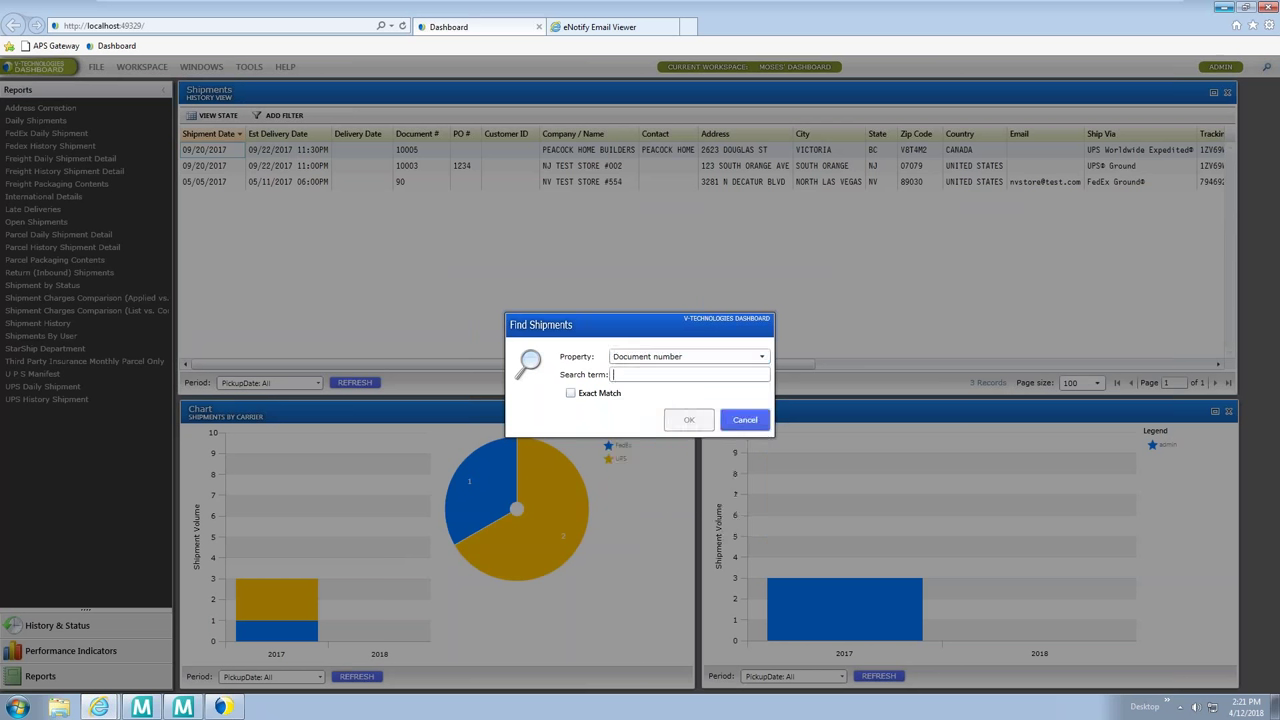
text(10005)
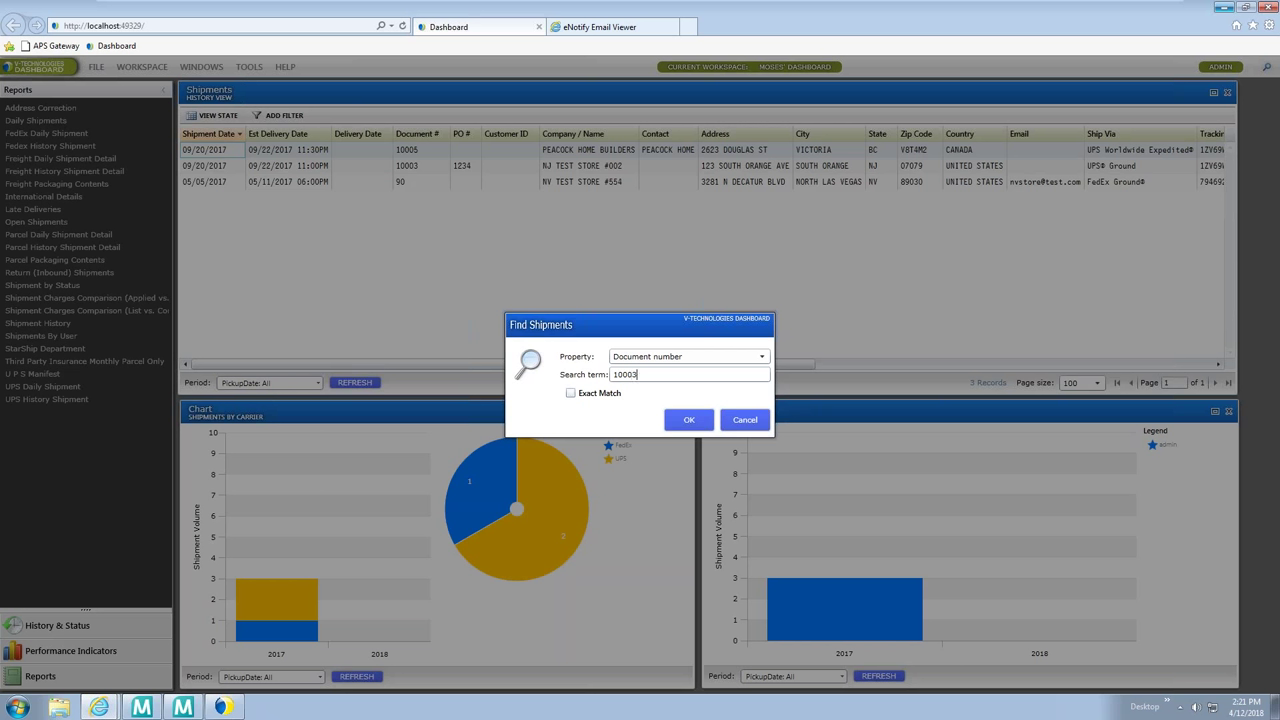
key(Return)
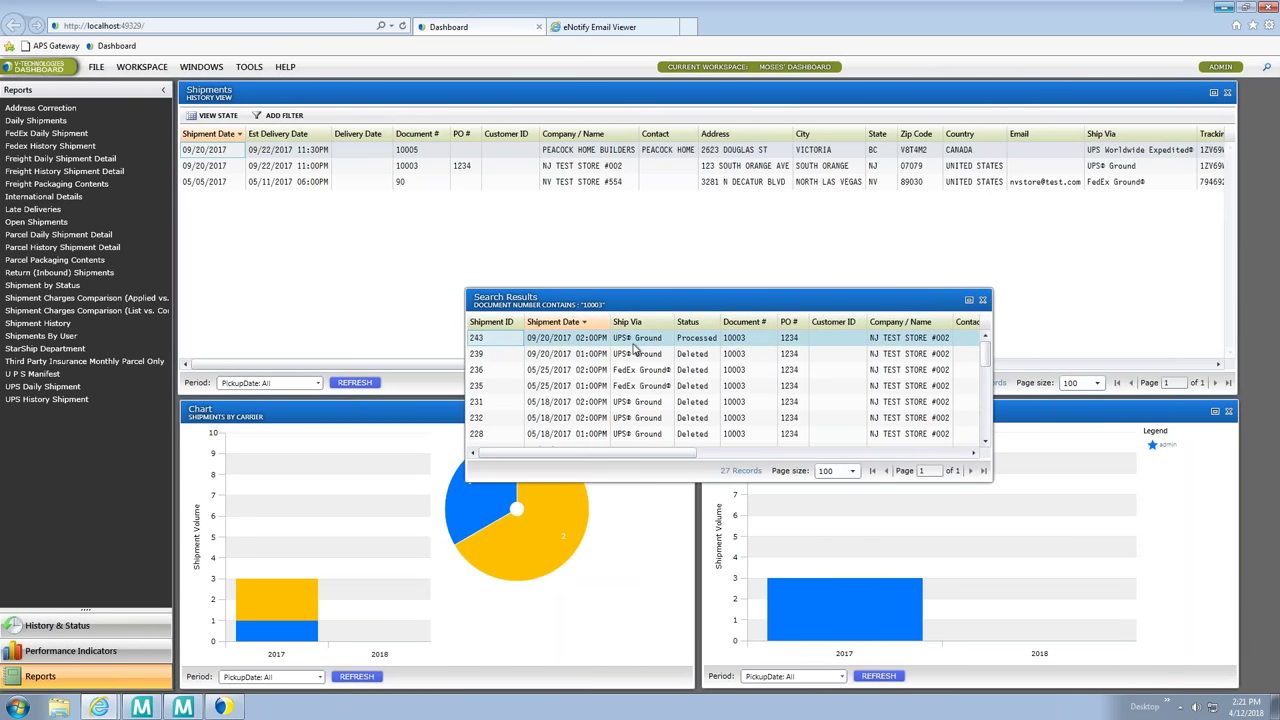
Review the processed UPS Ground shipment's packaging, line items, charges and shipment options, and close its record and the search results
double_click(690, 338)
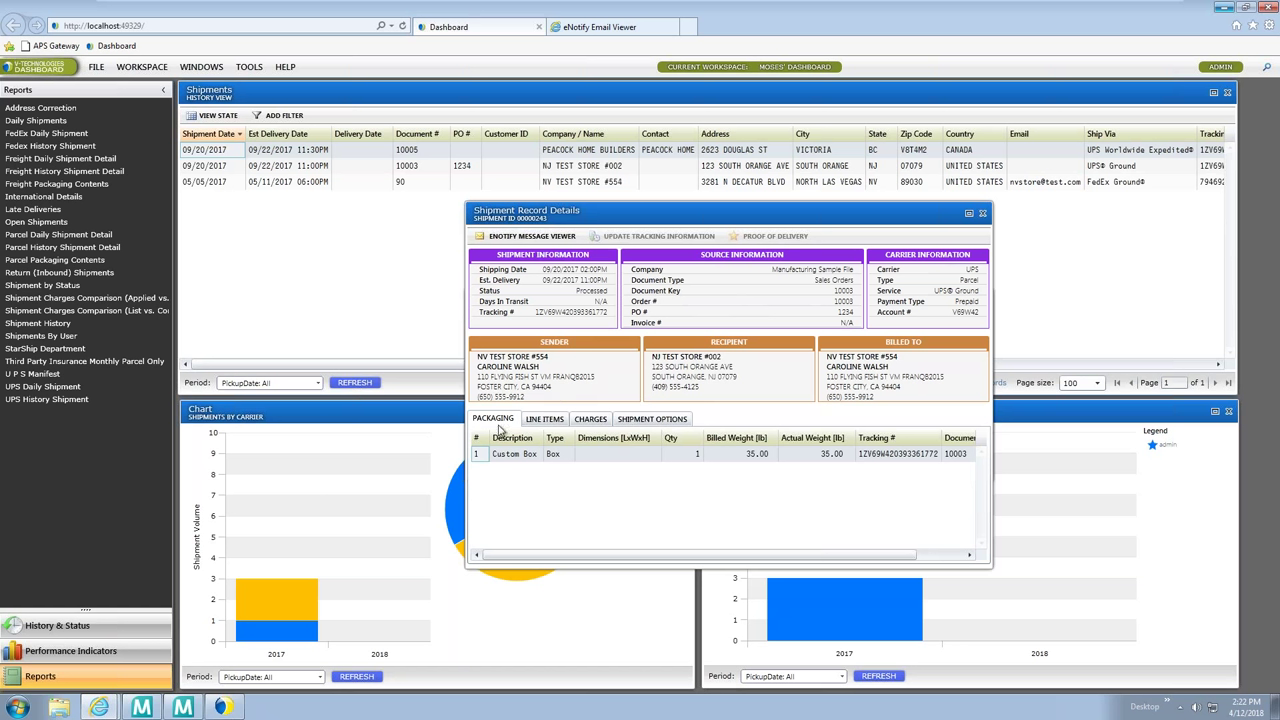
click(545, 419)
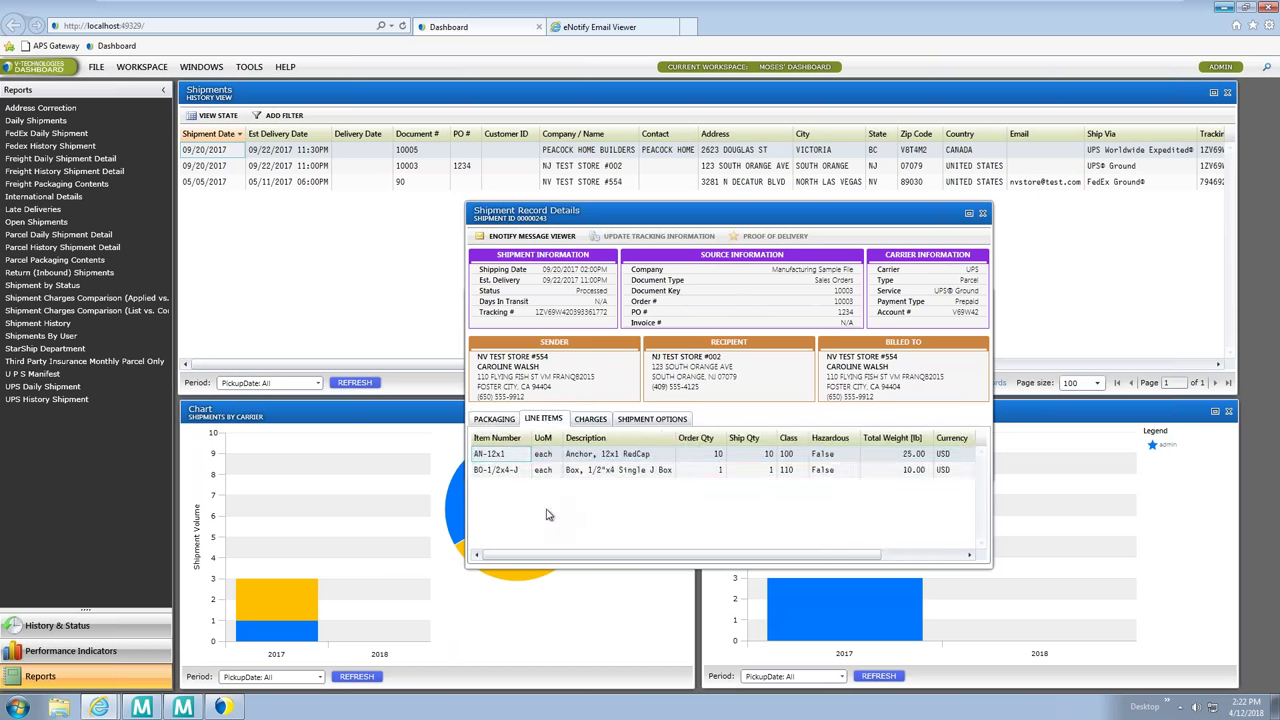
click(587, 420)
click(636, 421)
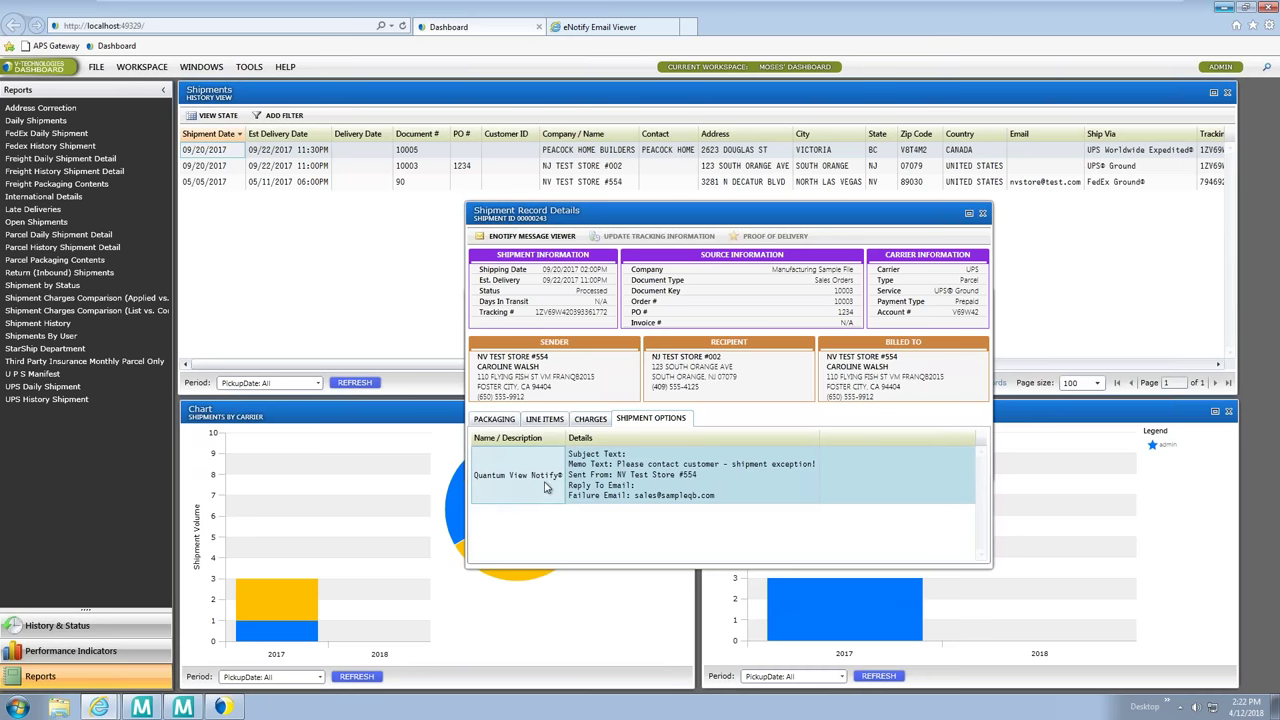
click(499, 424)
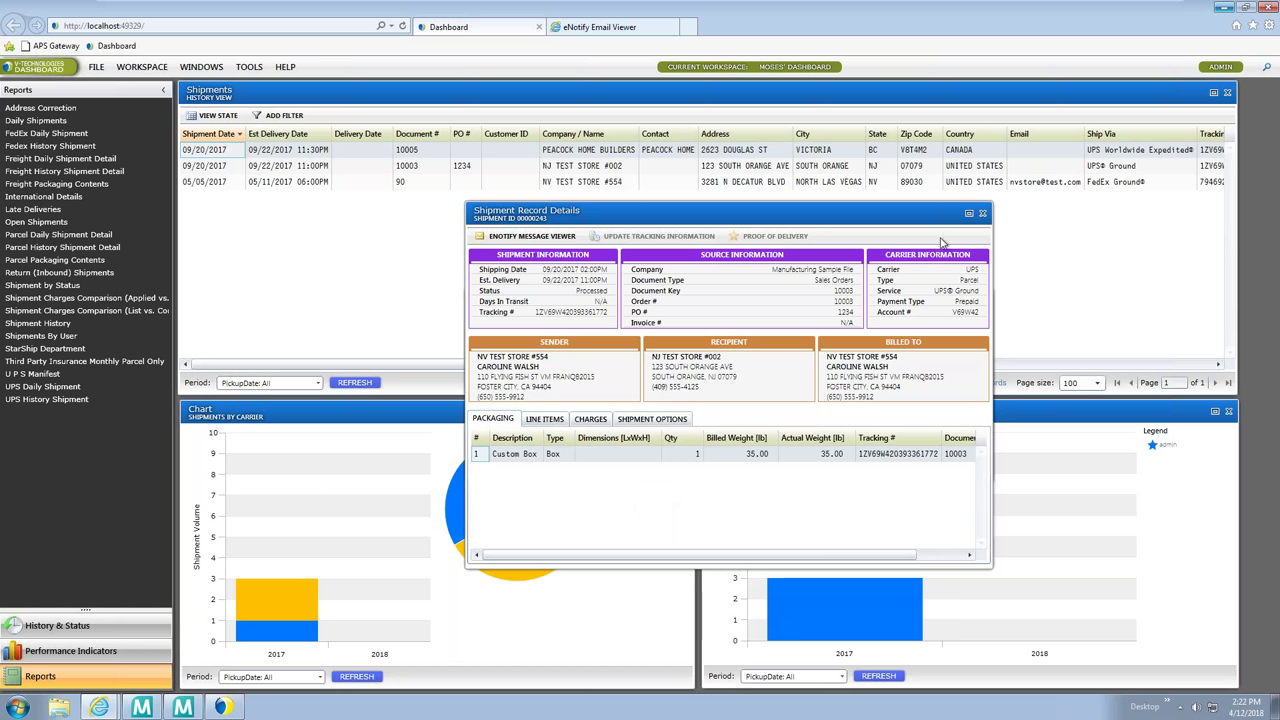
click(982, 213)
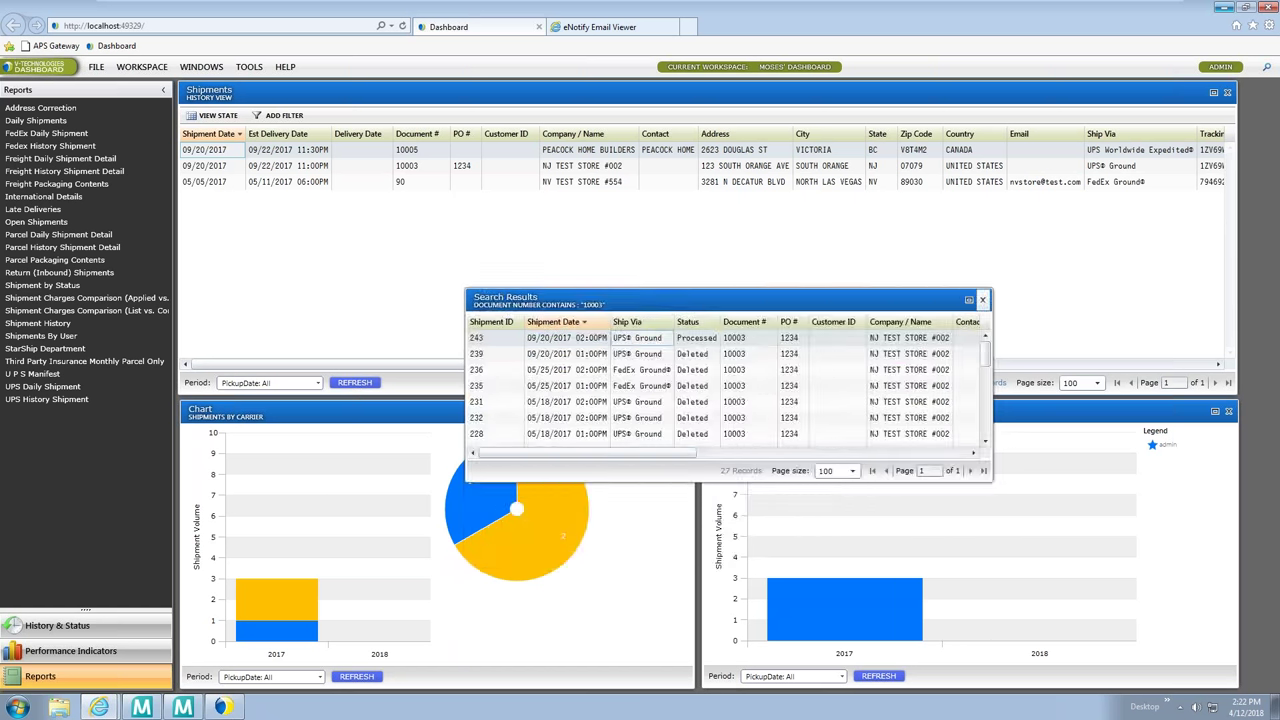
click(982, 300)
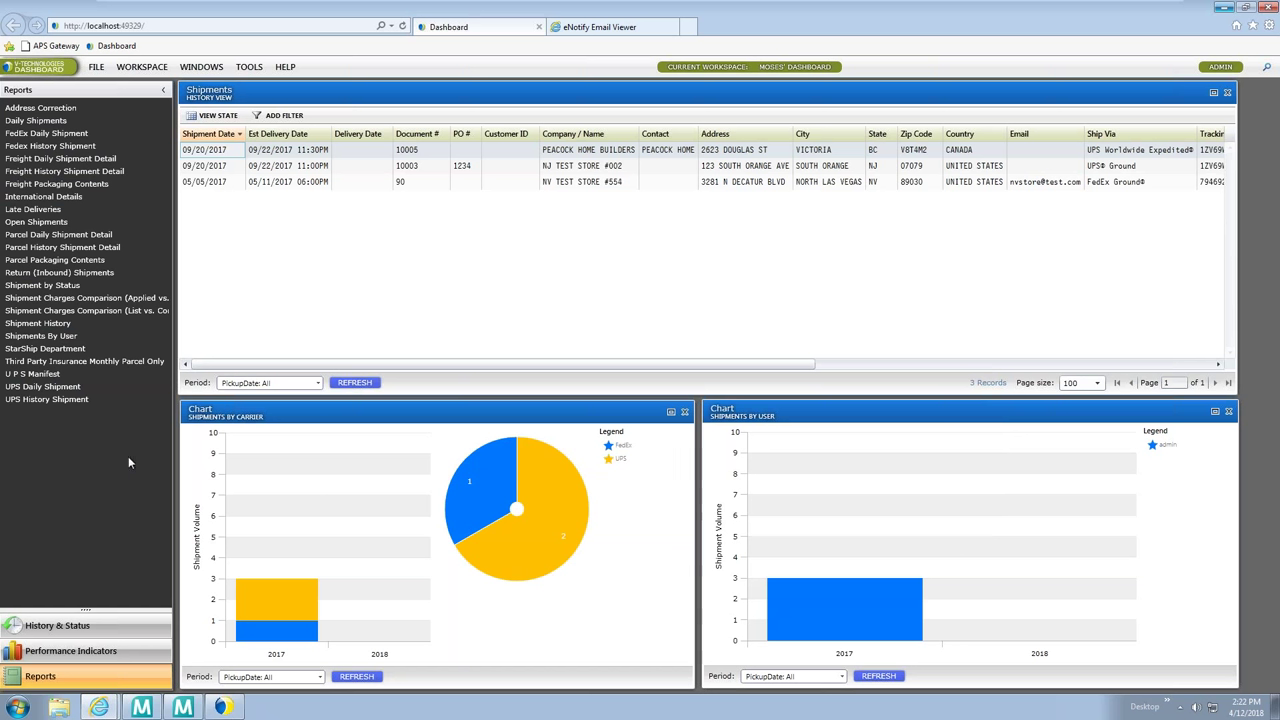
Look over the dashboard's lists of performance indicators and of history and status views
click(93, 655)
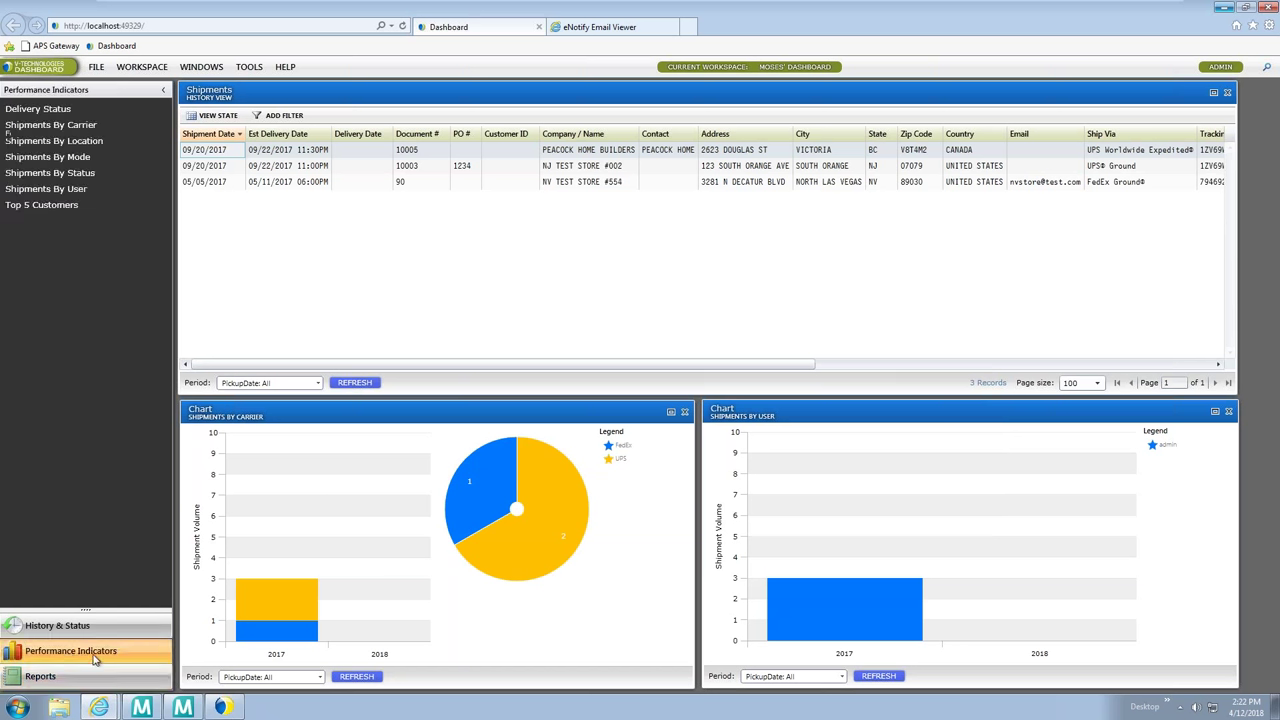
click(86, 630)
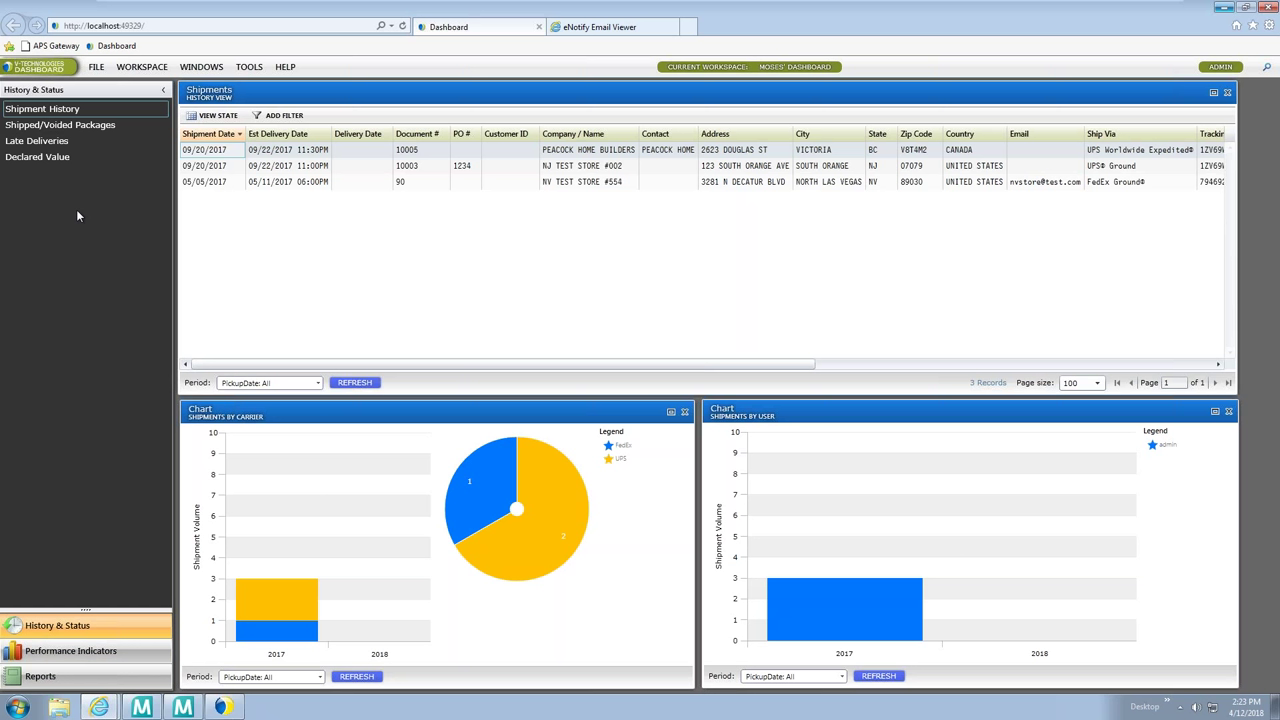
Read the ship notification email for the Canadian order in the eNotify Email Viewer, enlarging its message pane, and minimize the browser
click(595, 29)
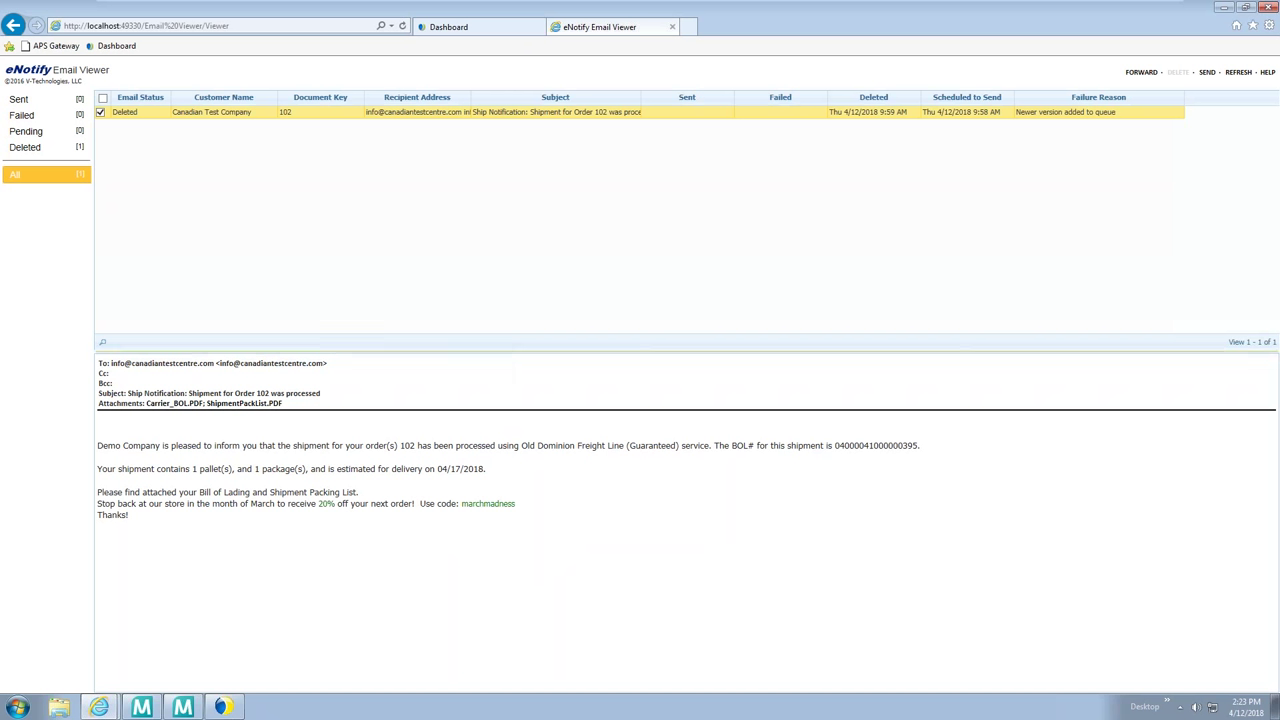
drag(489, 351, 489, 249)
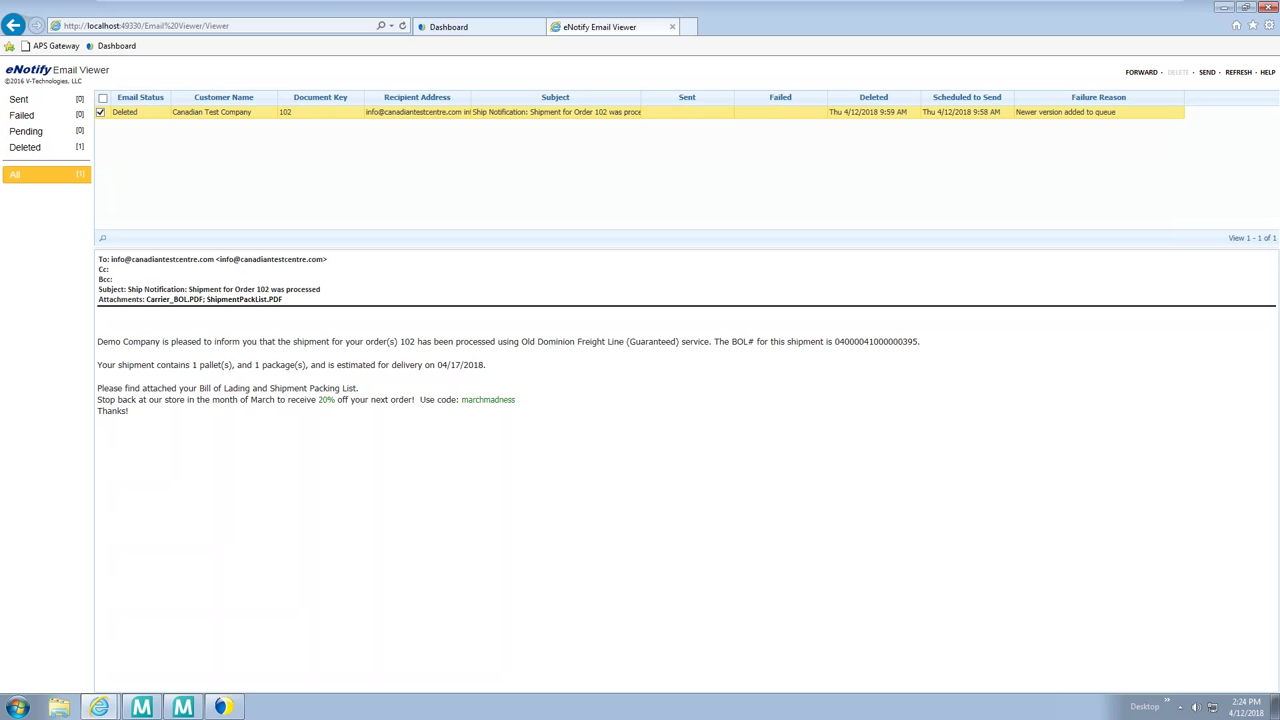
click(1226, 9)
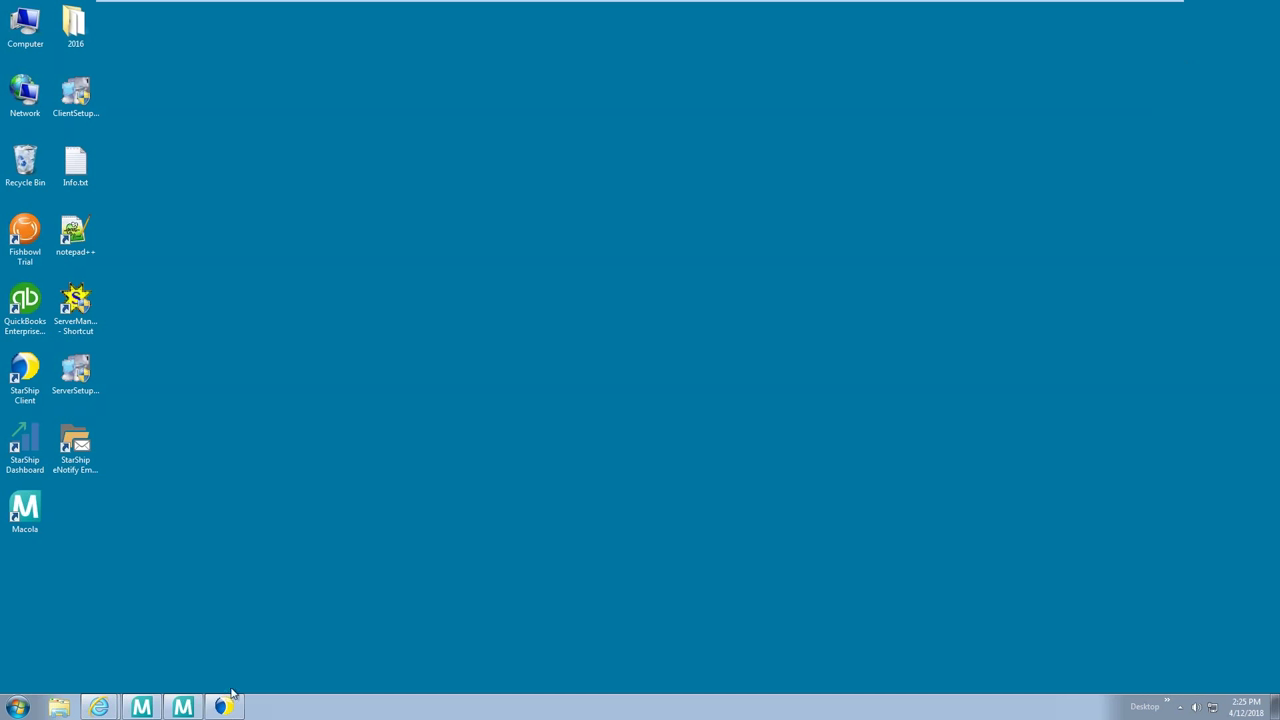
Switch back to StarShip and check the companies available as the shipment source, keeping Demo Company
click(226, 704)
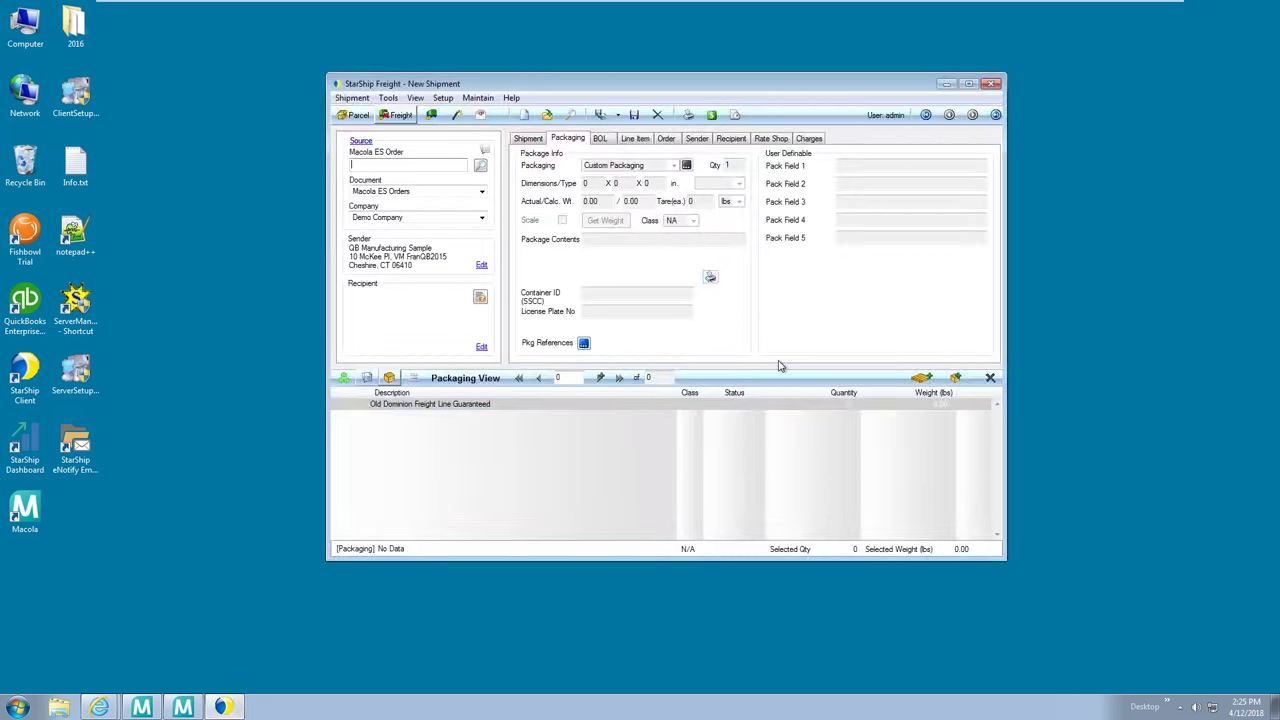
click(480, 218)
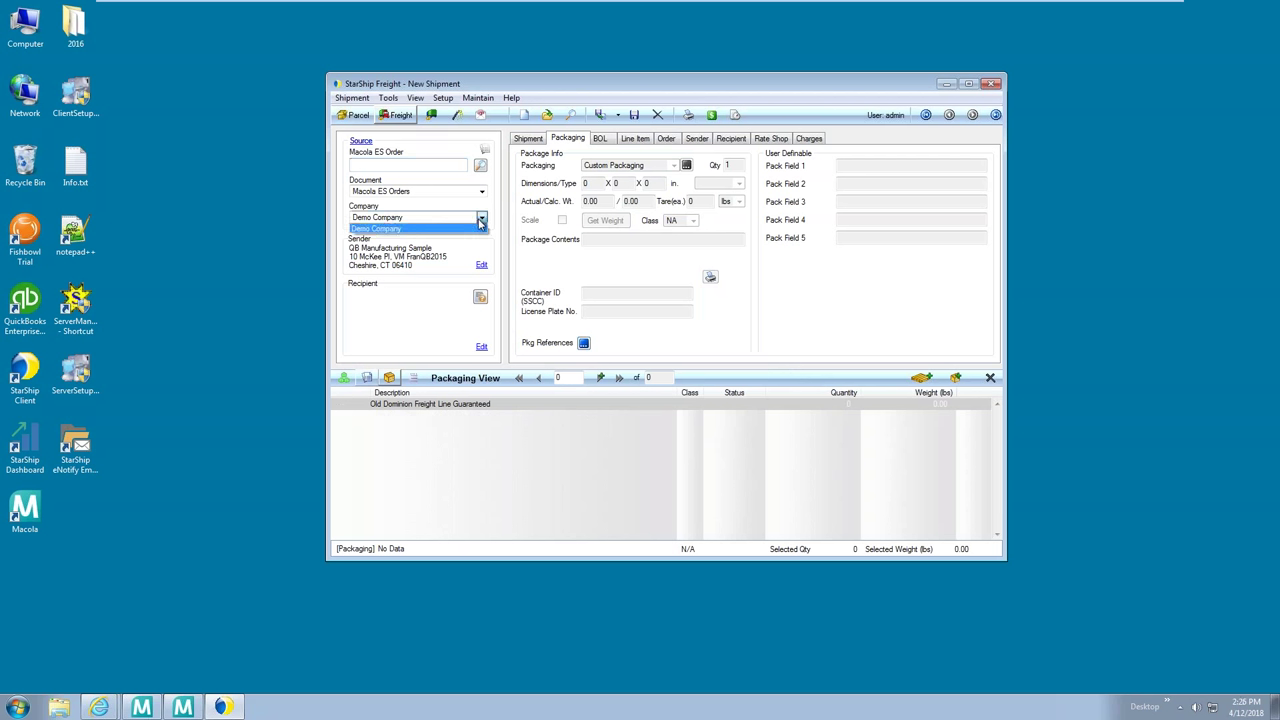
click(491, 231)
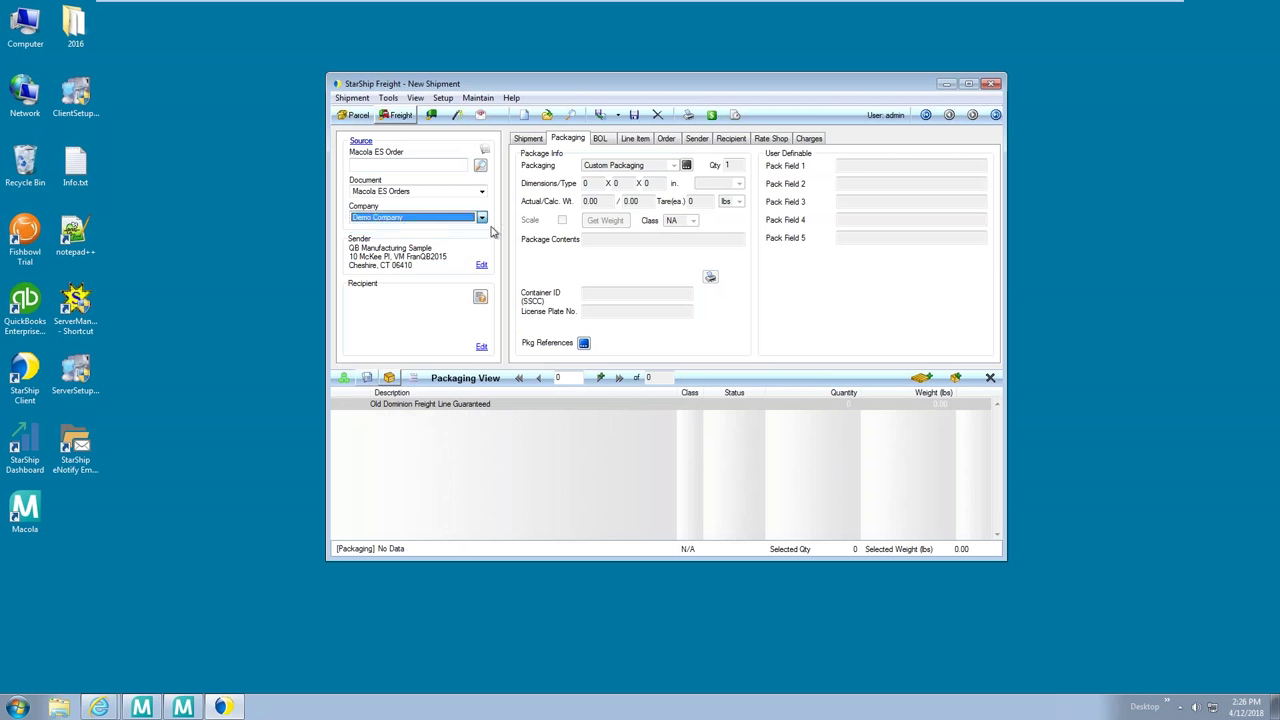